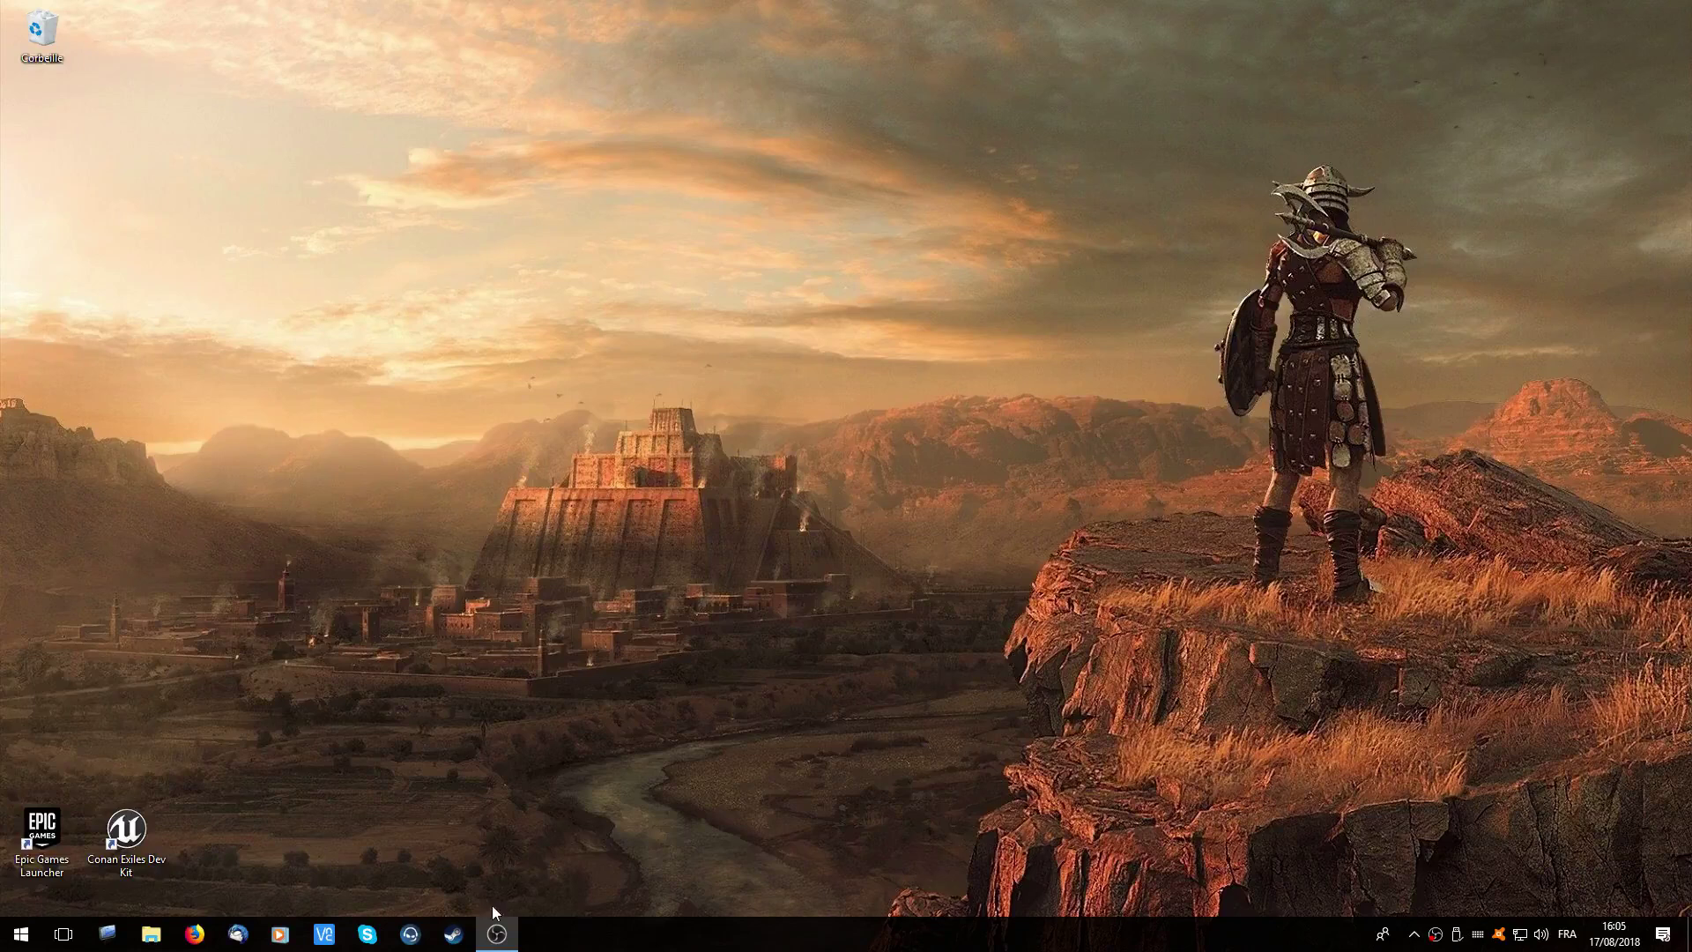
{"action": "left_click", "coordinate": [193, 936]}
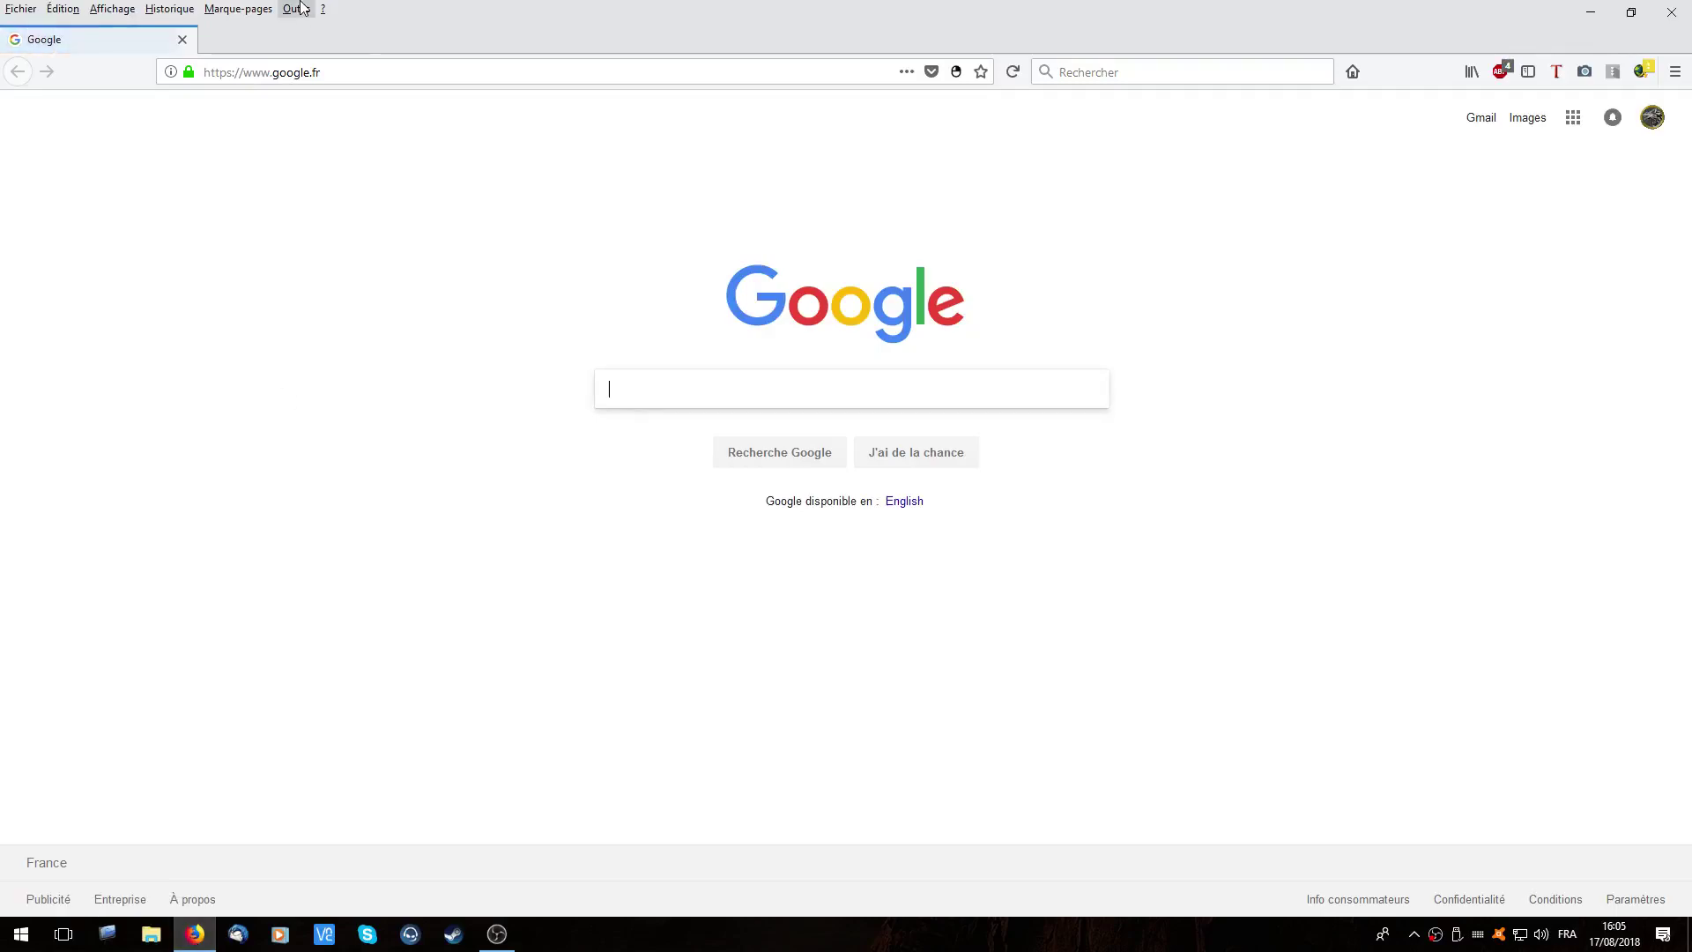
{"action": "left_click", "coordinate": [344, 76]}
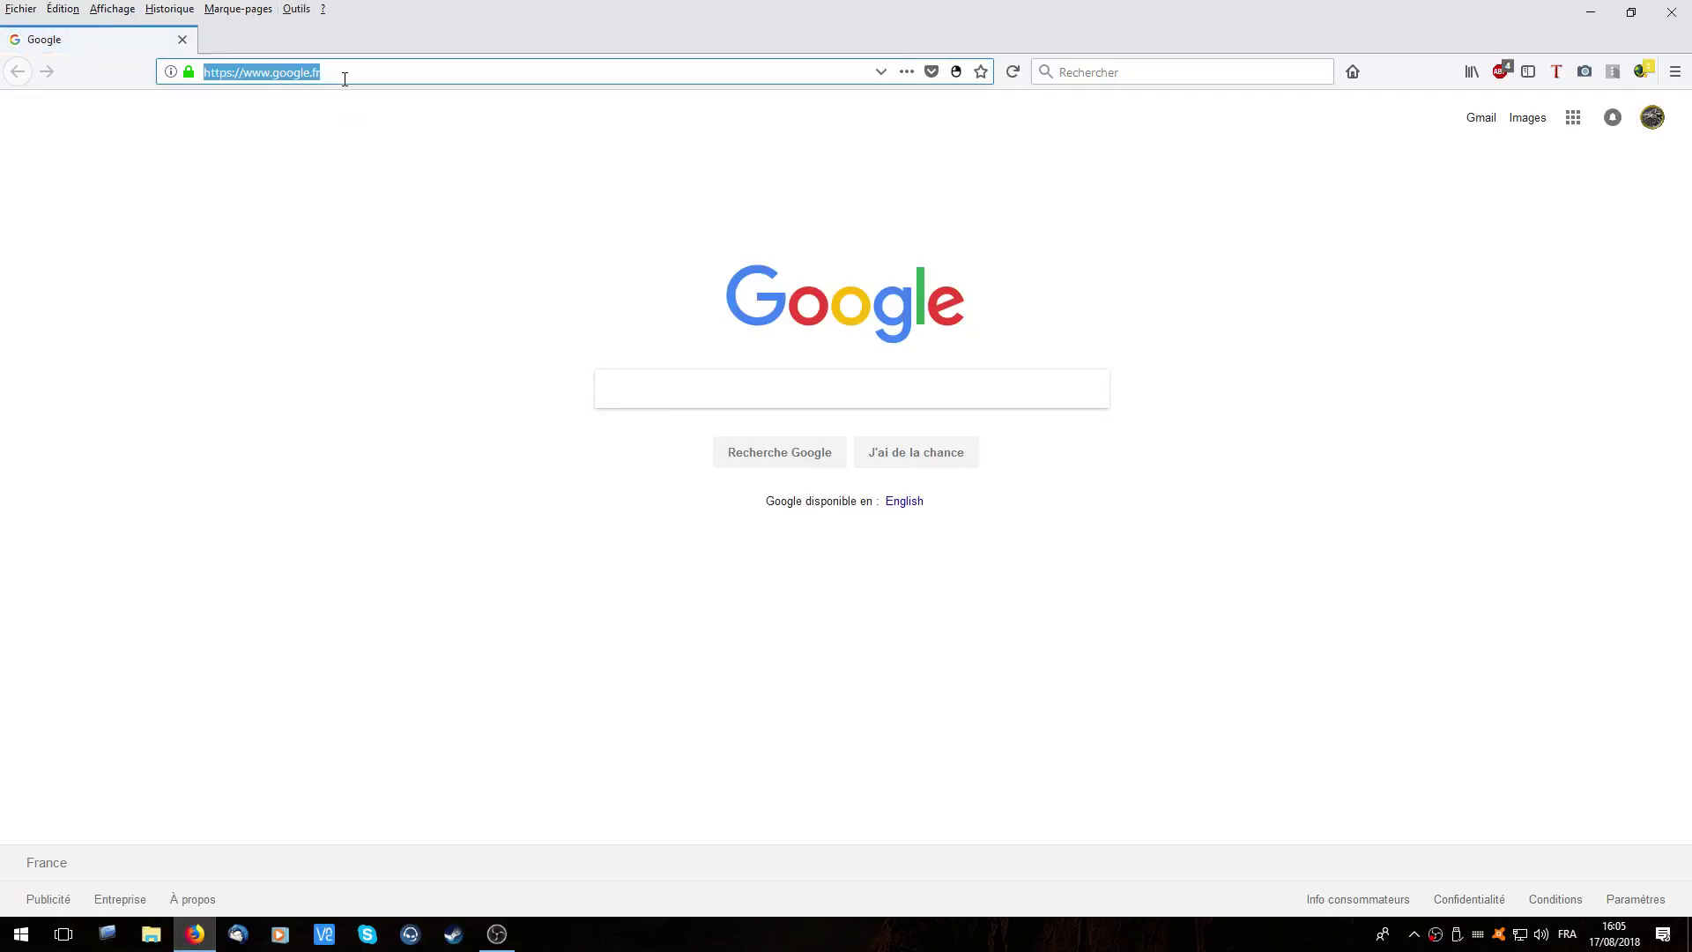
{"action": "type", "text": "https://www.epicgames.com/site/fr/fr"}
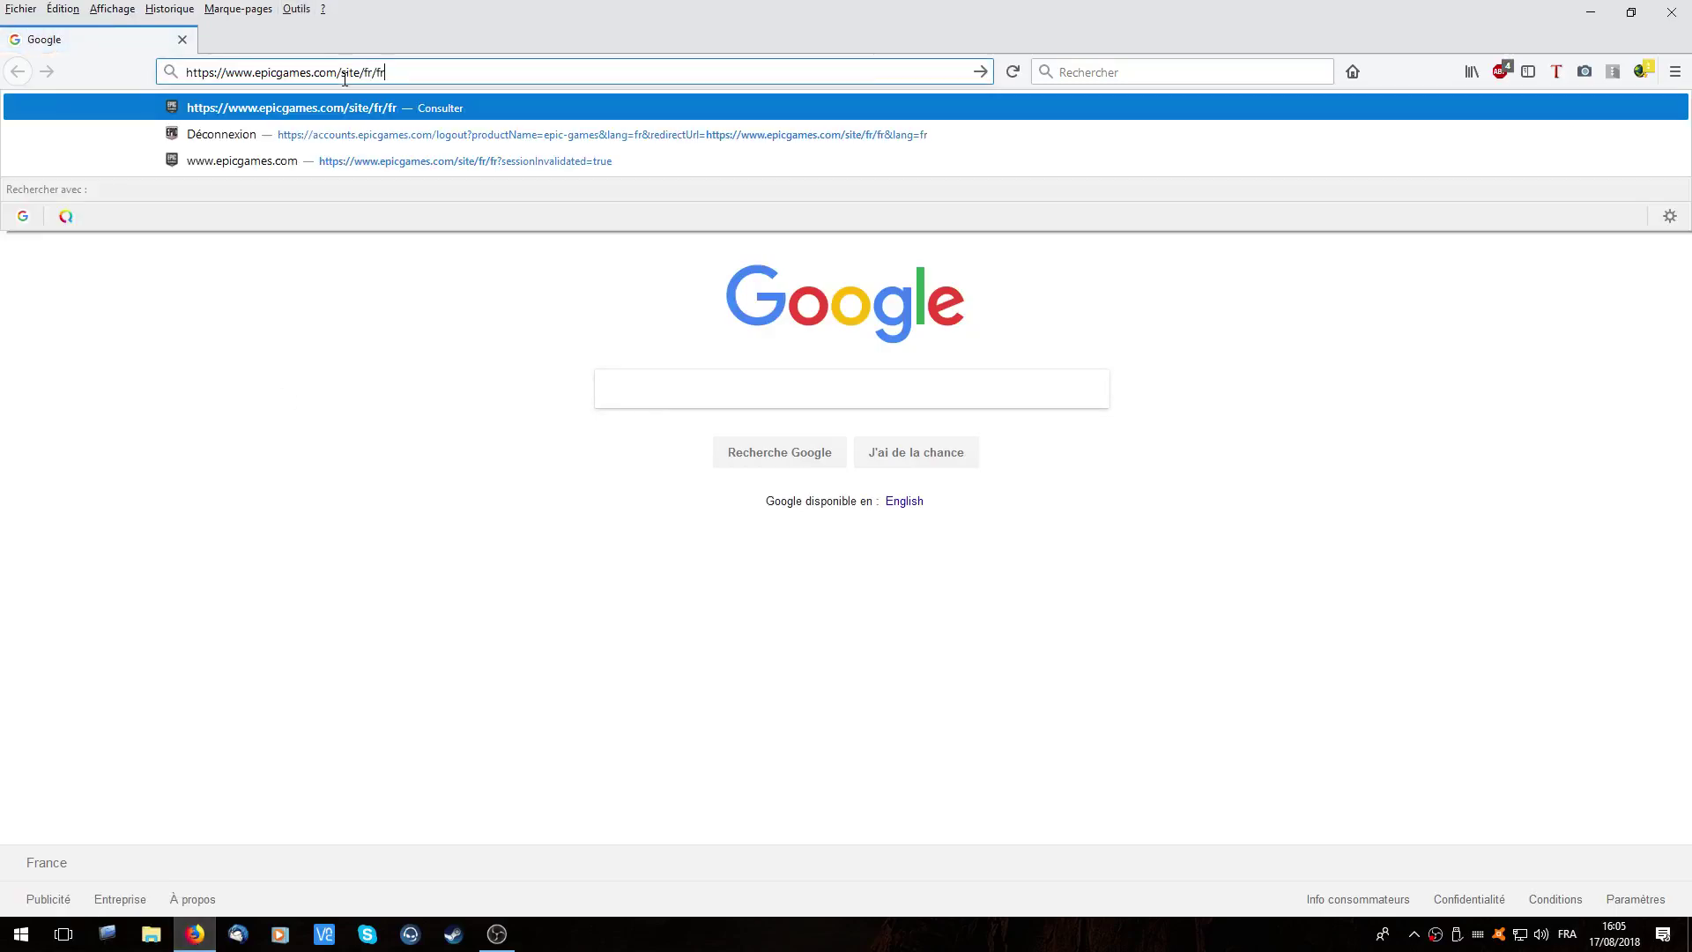
{"action": "key", "text": "Return"}
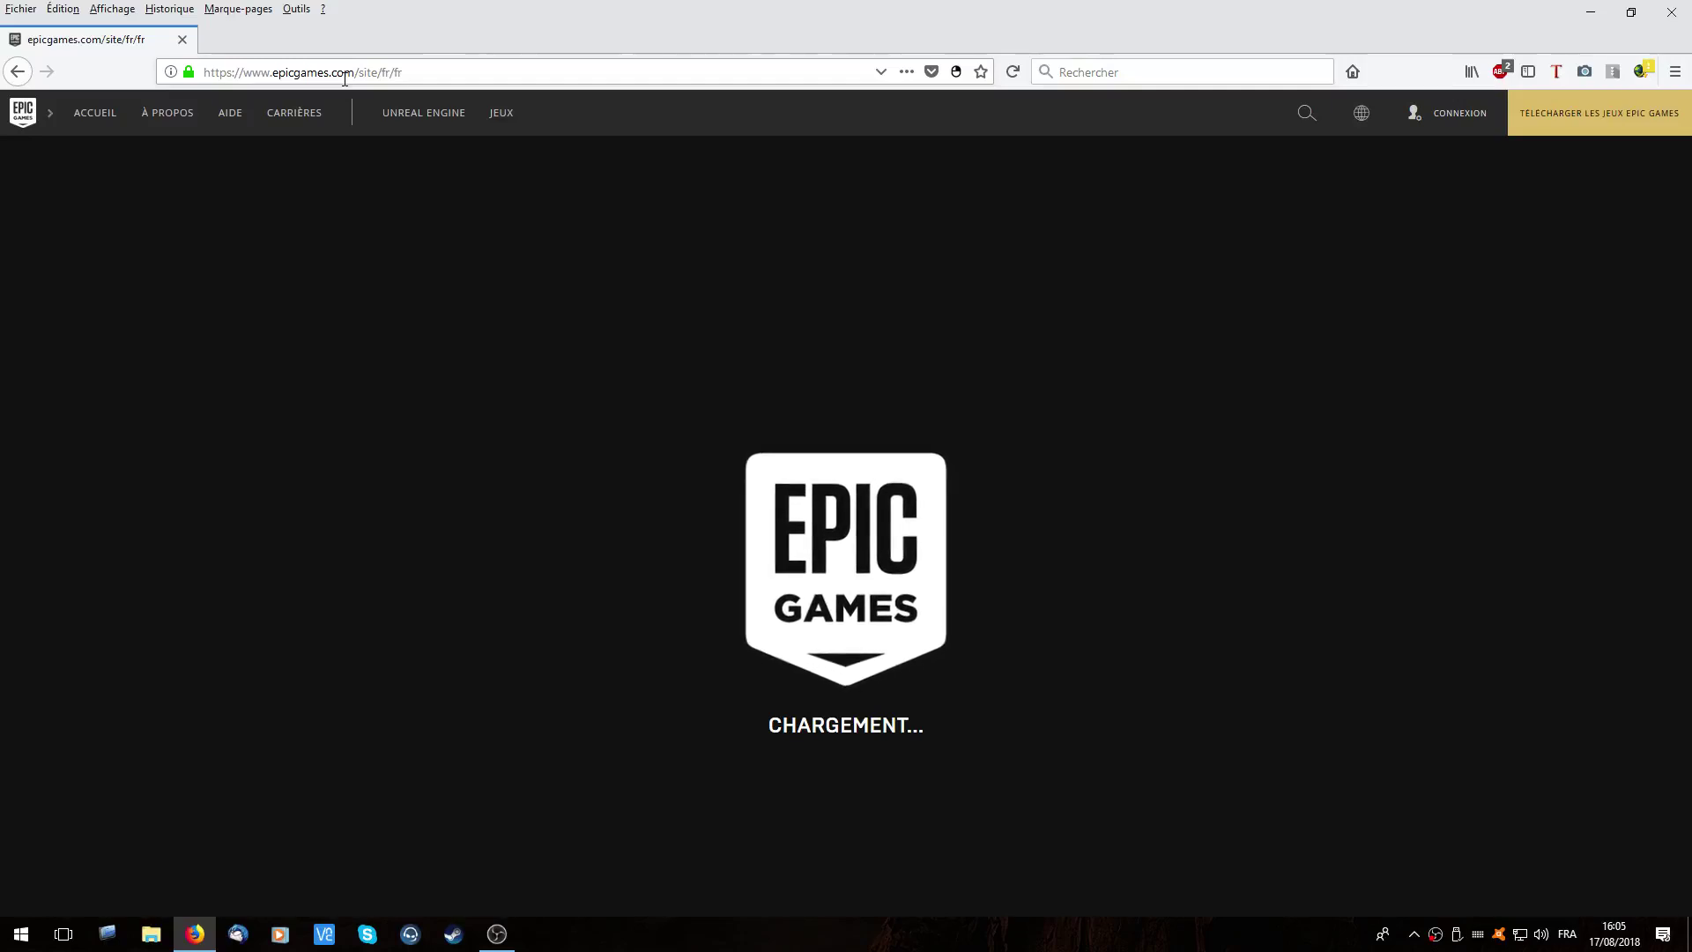
- Request the Epic Games launcher installer, dismiss its save prompt unsaved, and close Firefox
{"action": "left_click", "coordinate": [1571, 117]}
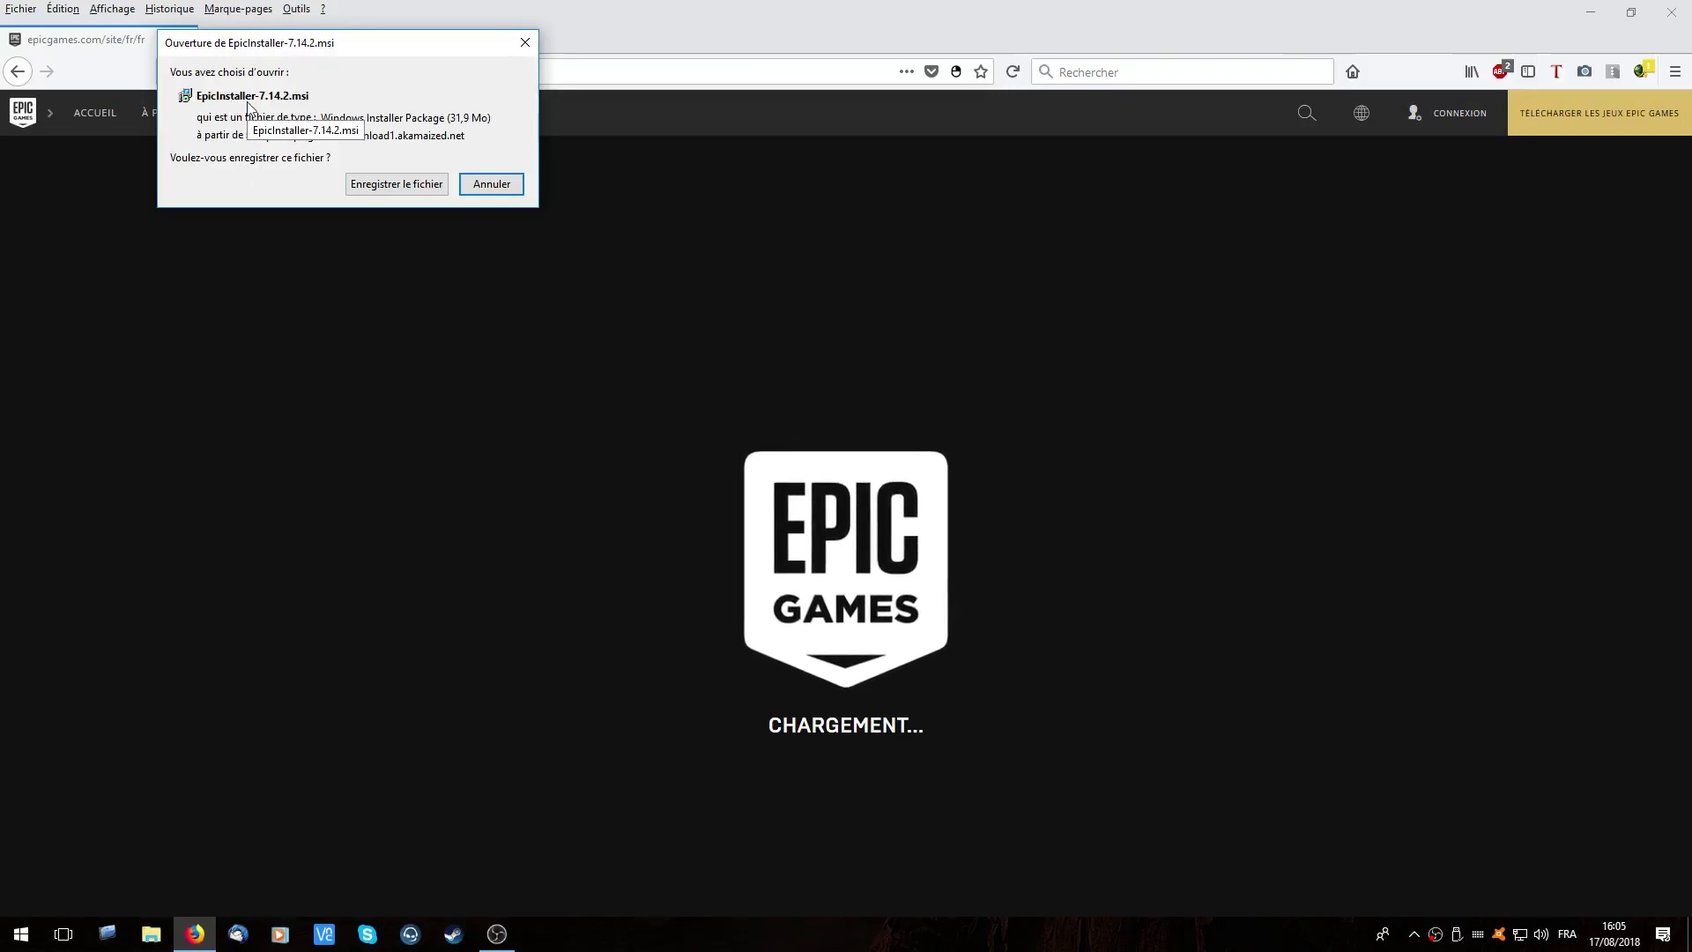
{"action": "left_click_drag", "start_coordinate": [326, 46], "coordinate": [322, 203]}
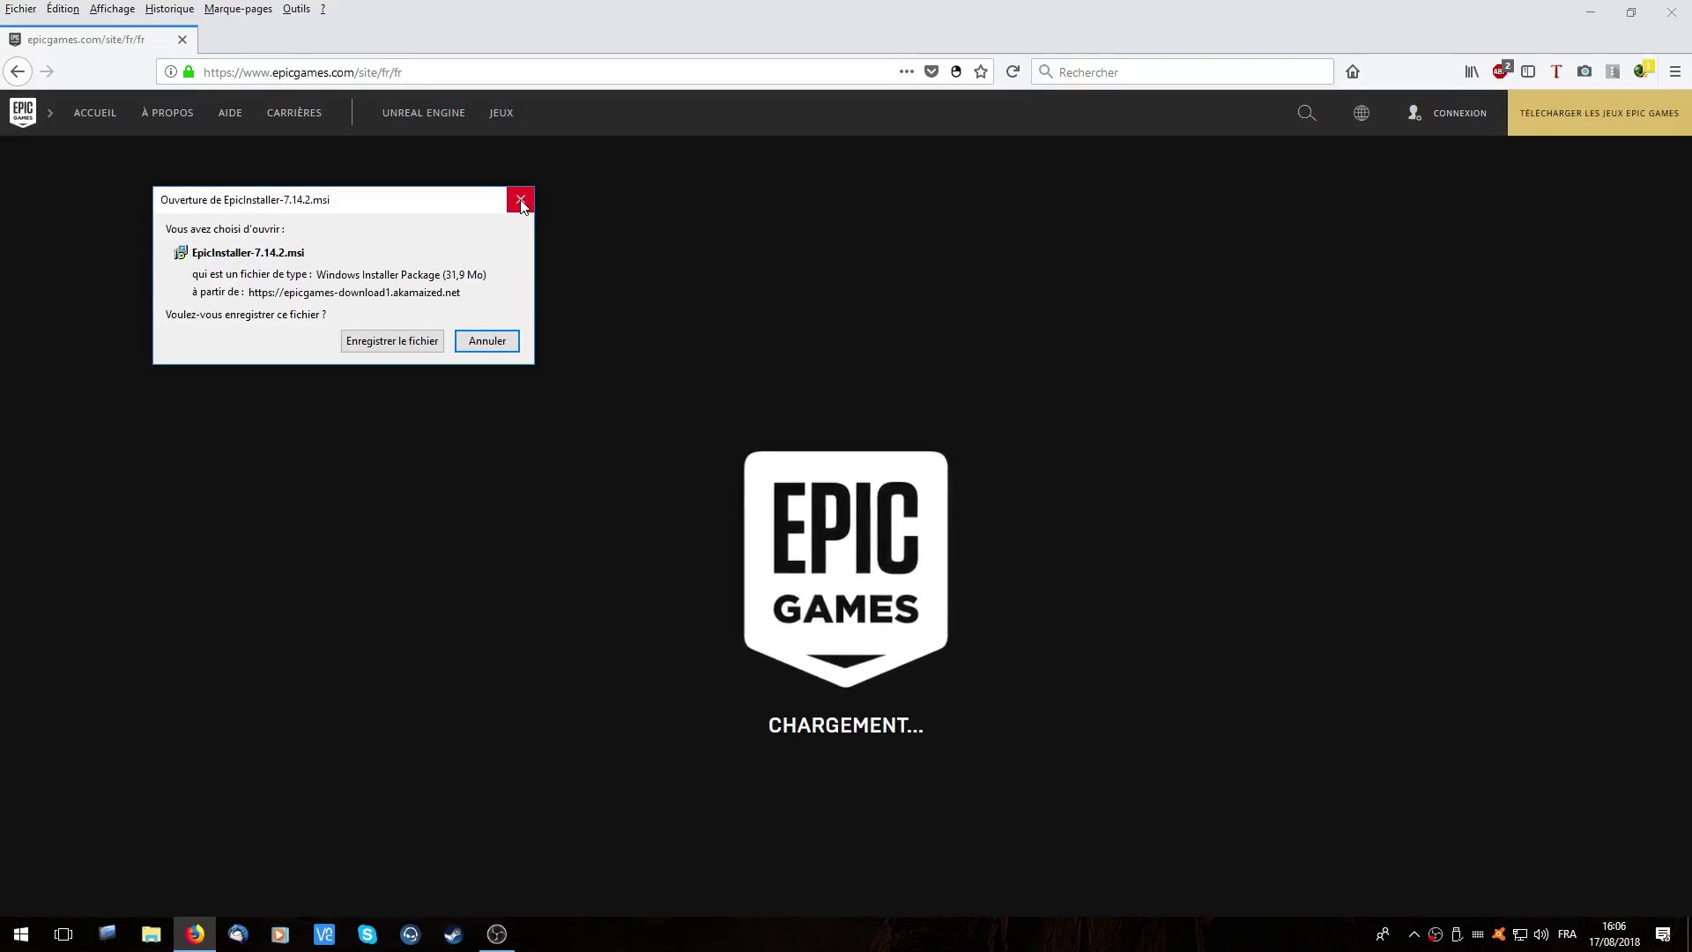
{"action": "left_click", "coordinate": [521, 201]}
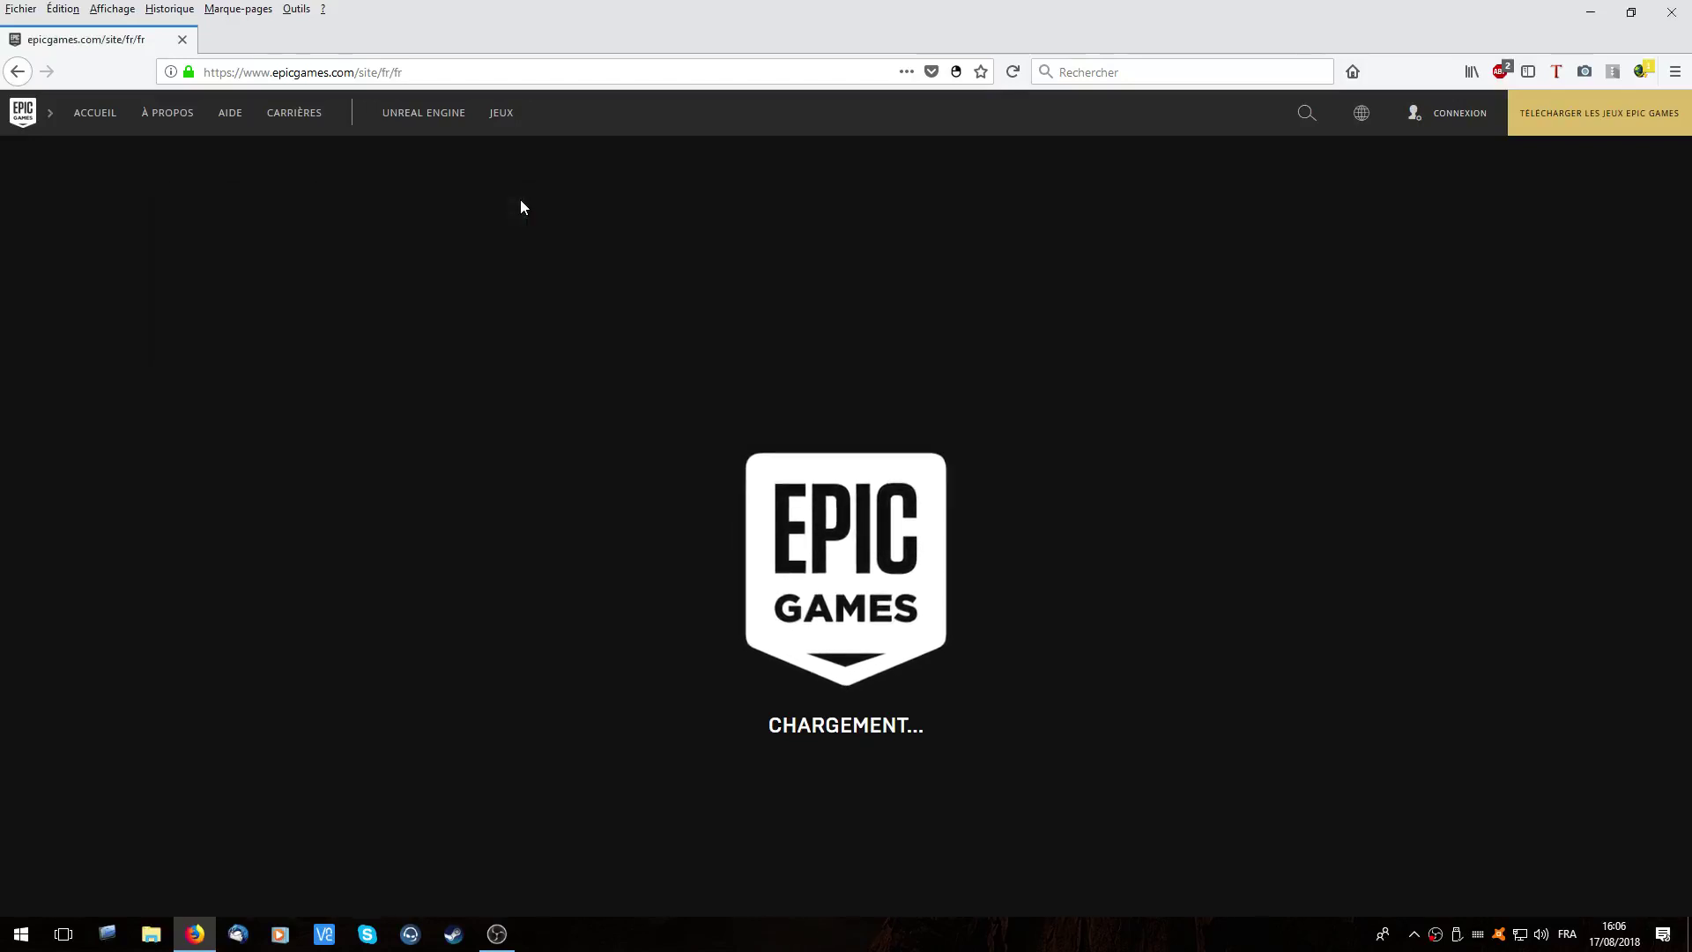
{"action": "left_click", "coordinate": [1664, 16]}
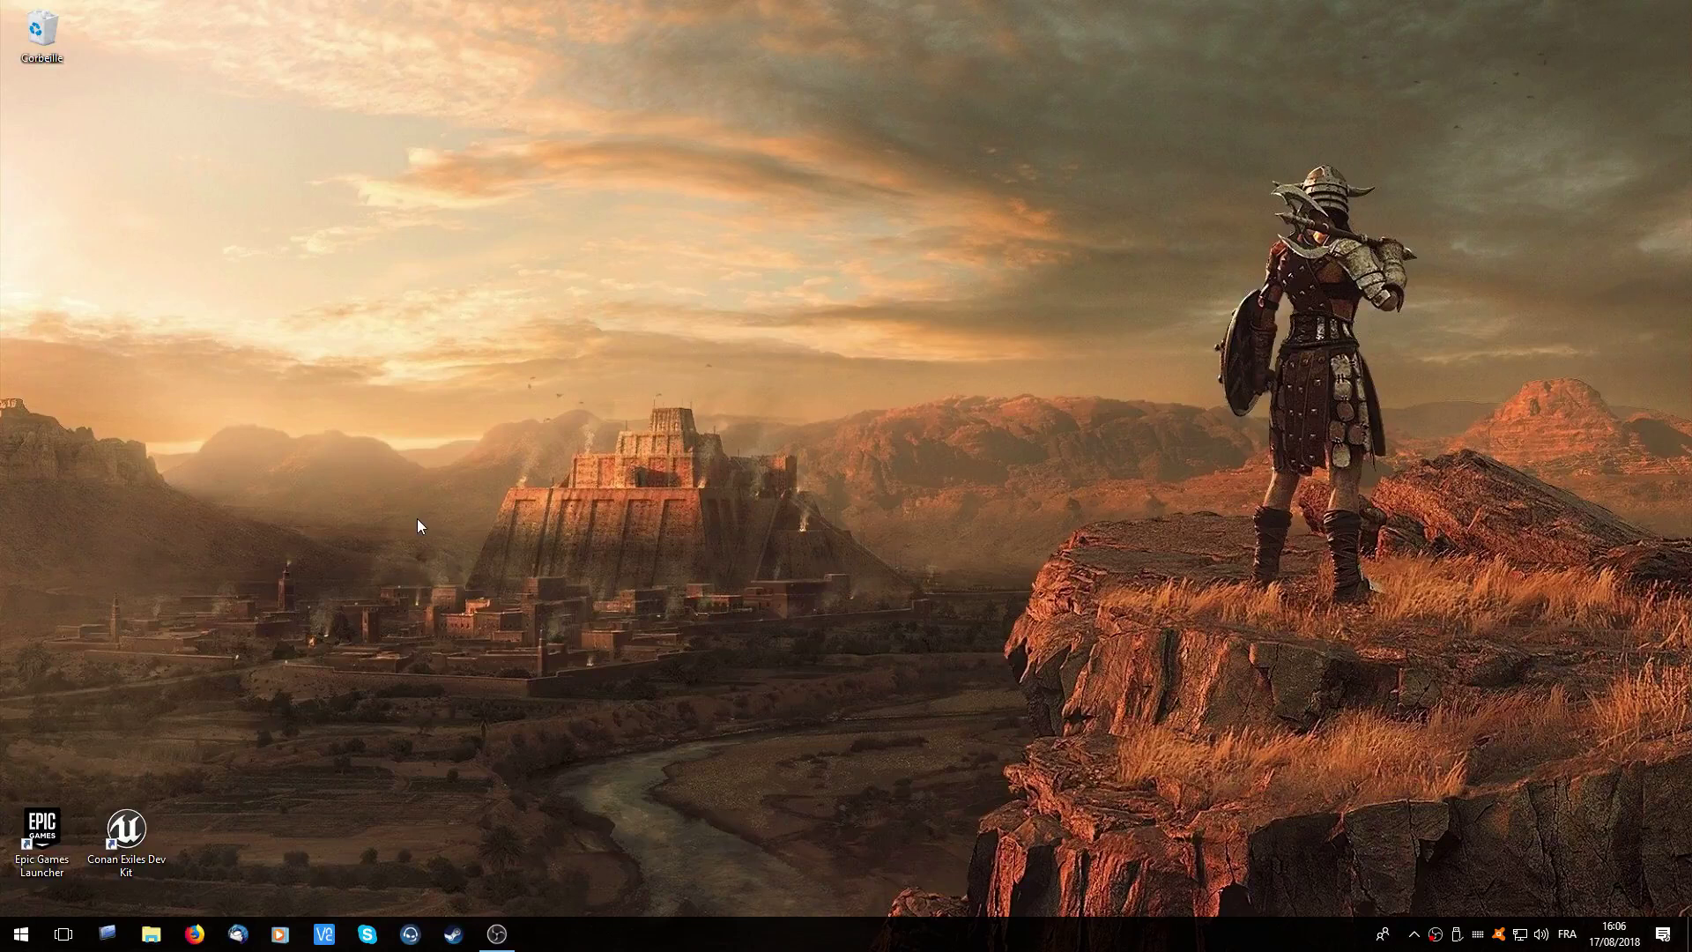
- Launch the Epic Games Launcher from its desktop shortcut
{"action": "double_click", "coordinate": [46, 837]}
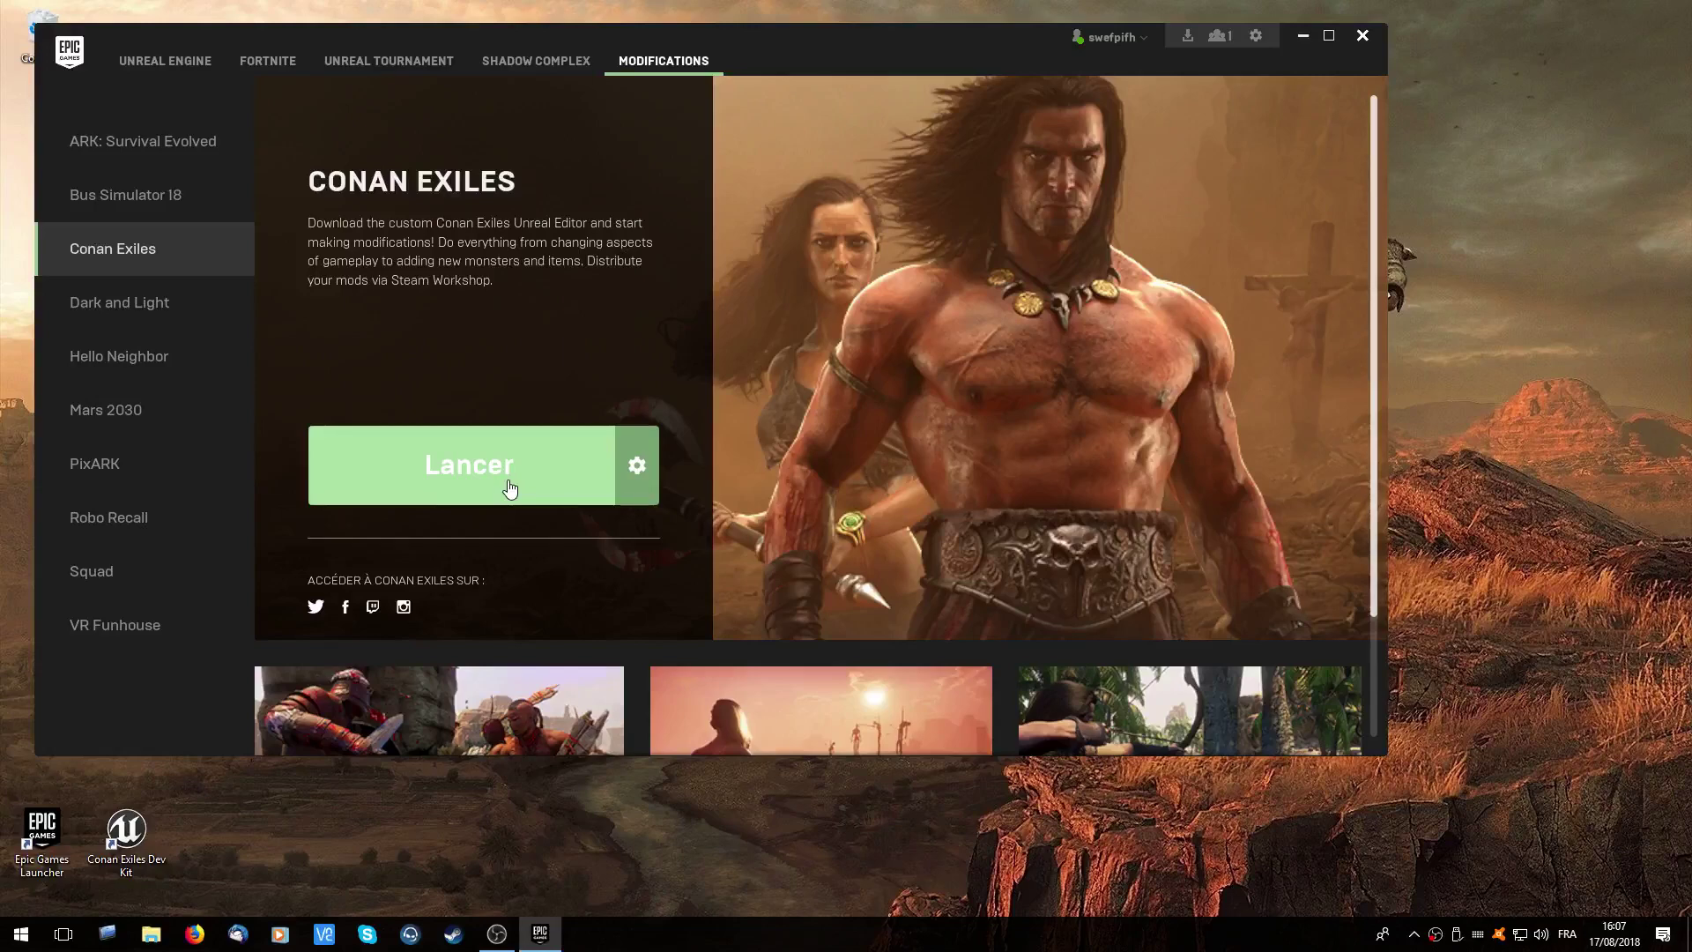
- Close the Epic Games Launcher and start the Conan Exiles Dev Kit from its desktop shortcut
{"action": "left_click", "coordinate": [1363, 35]}
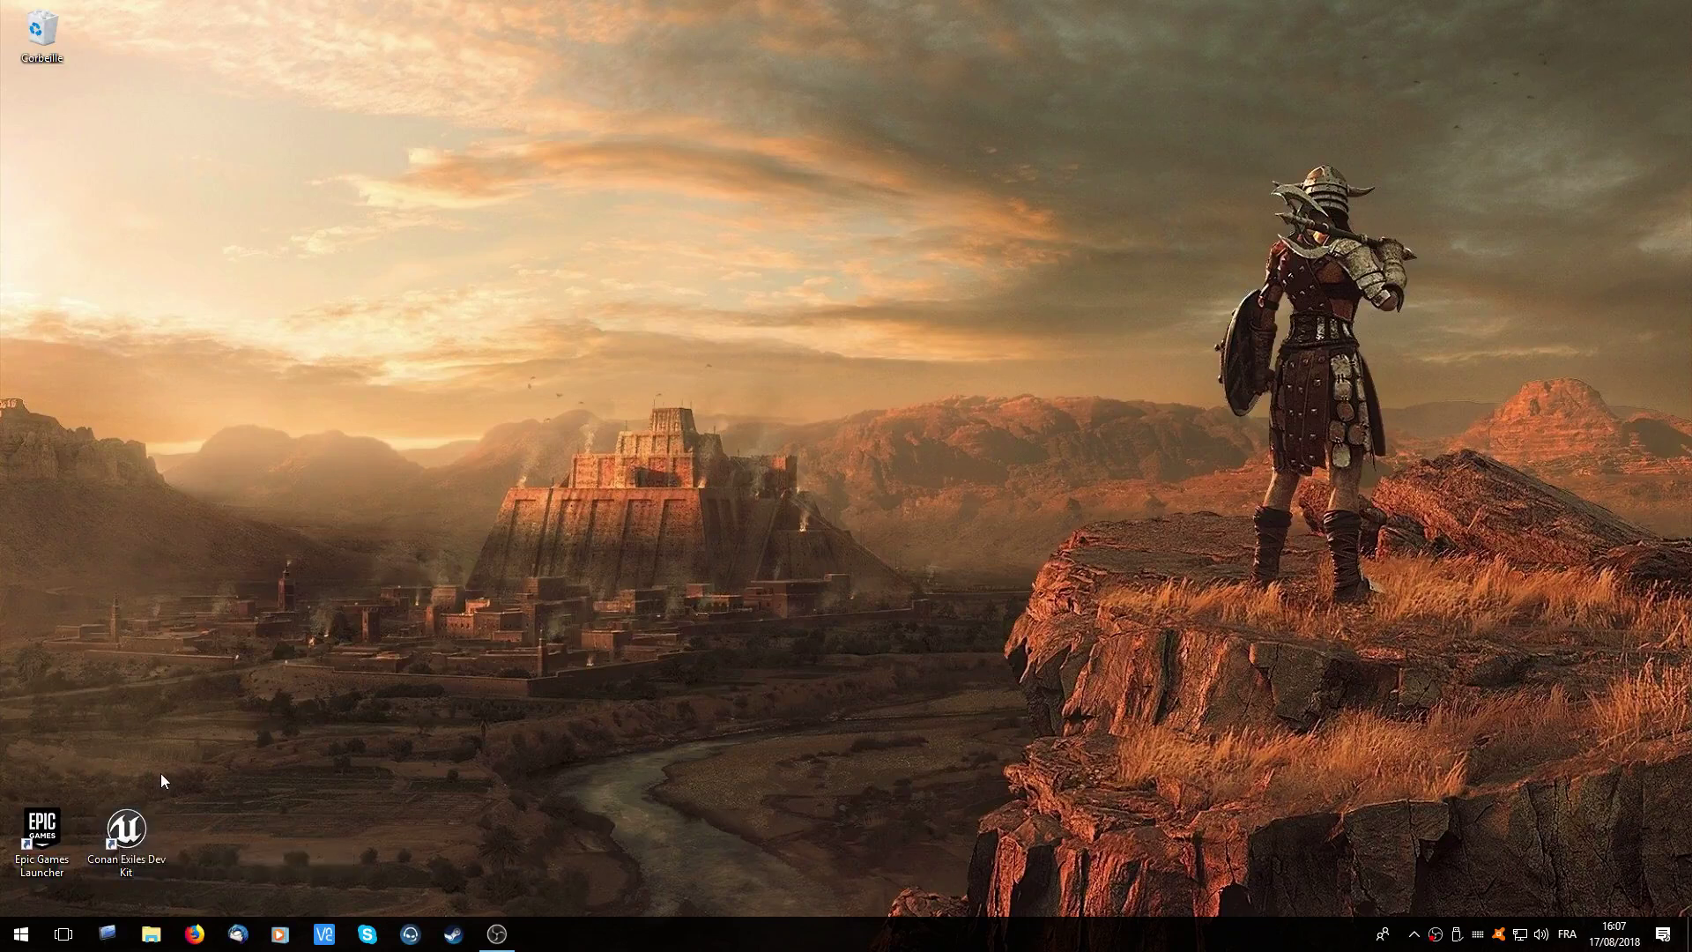
{"action": "double_click", "coordinate": [126, 838]}
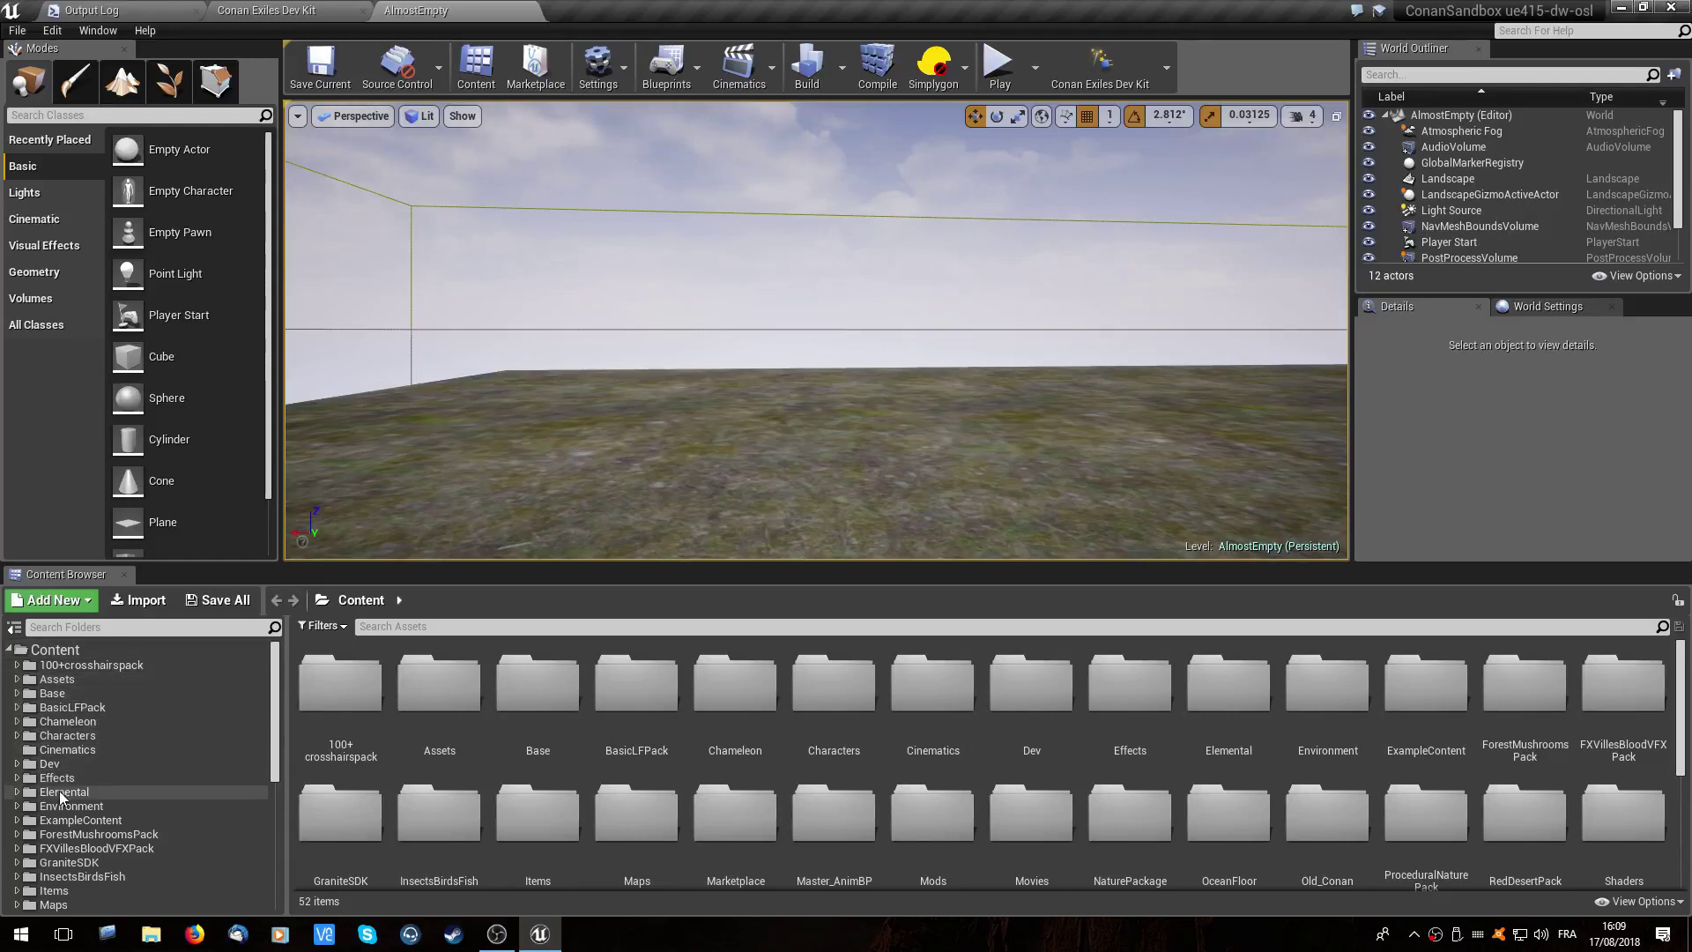
{"action": "left_click", "coordinate": [17, 806]}
{"action": "scroll", "coordinate": [106, 820], "scroll_direction": "down", "scroll_amount": 2}
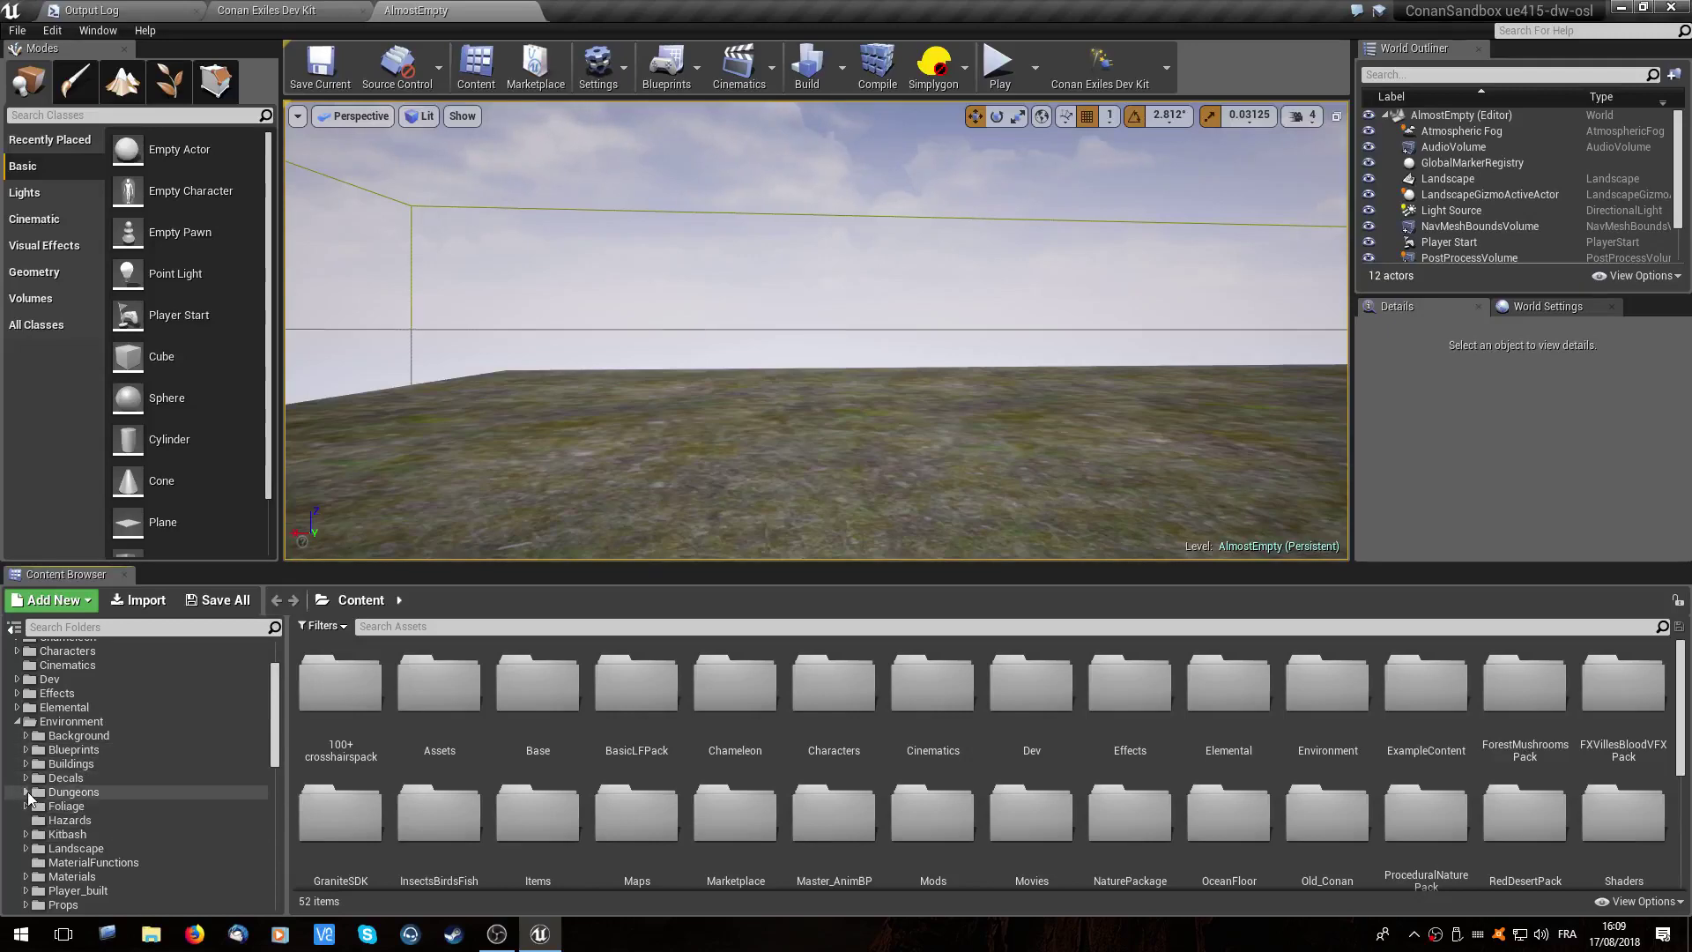
{"action": "left_click", "coordinate": [26, 792]}
{"action": "left_click", "coordinate": [79, 821]}
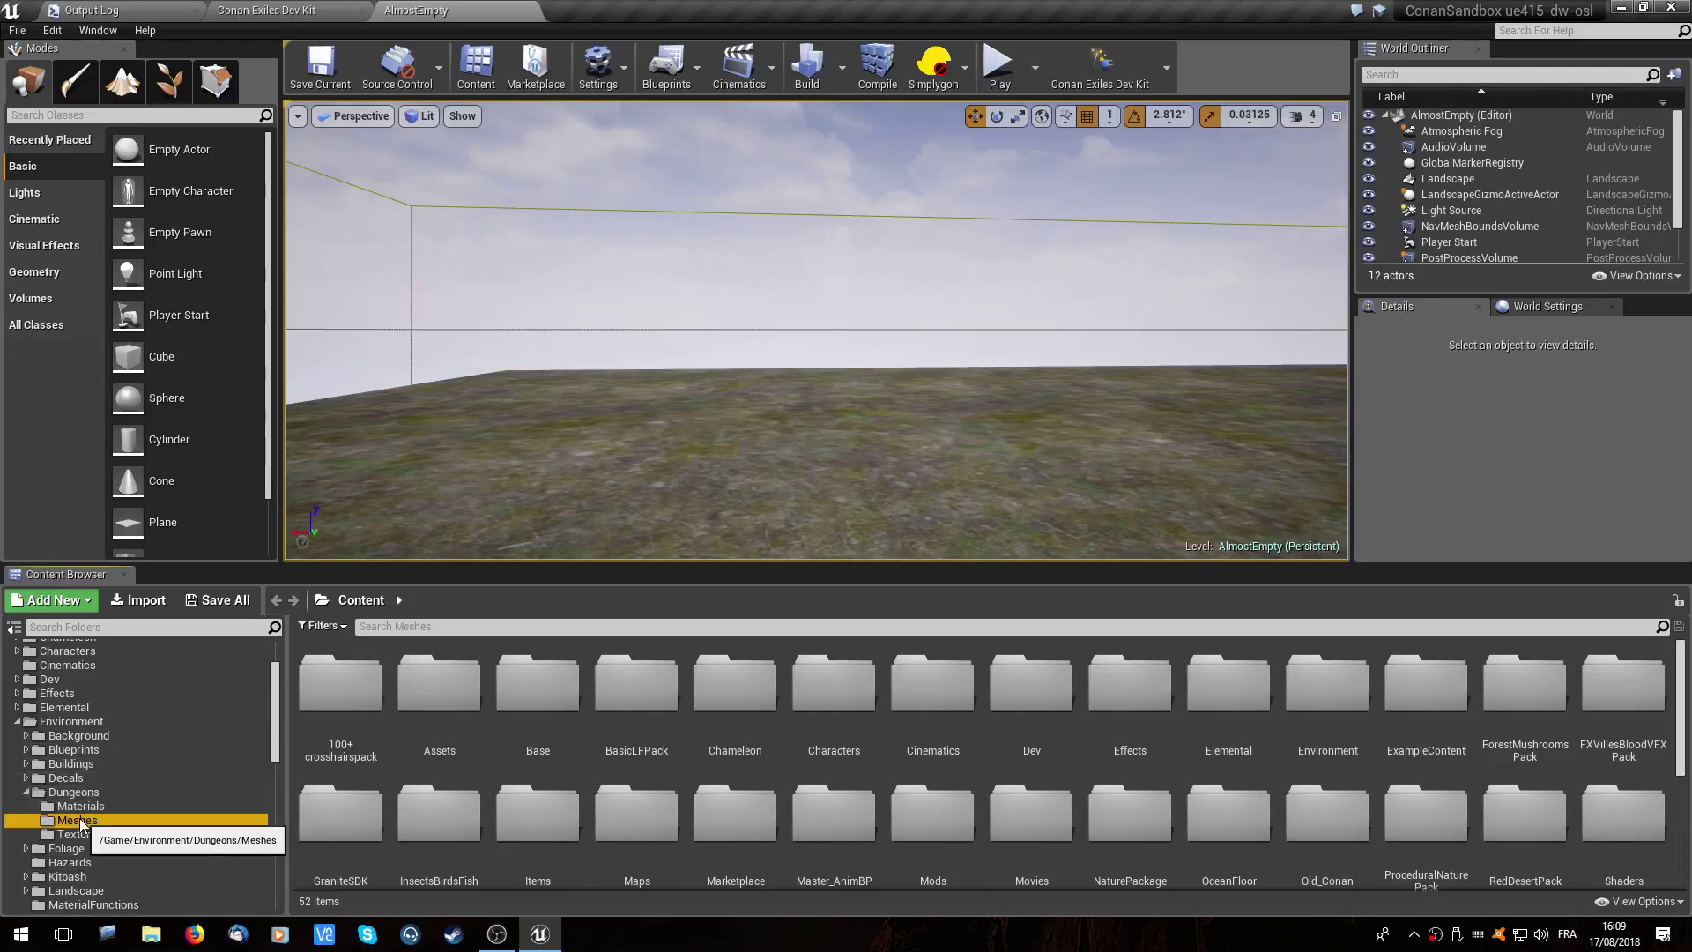
{"action": "scroll", "coordinate": [1525, 729], "scroll_direction": "down", "scroll_amount": 2}
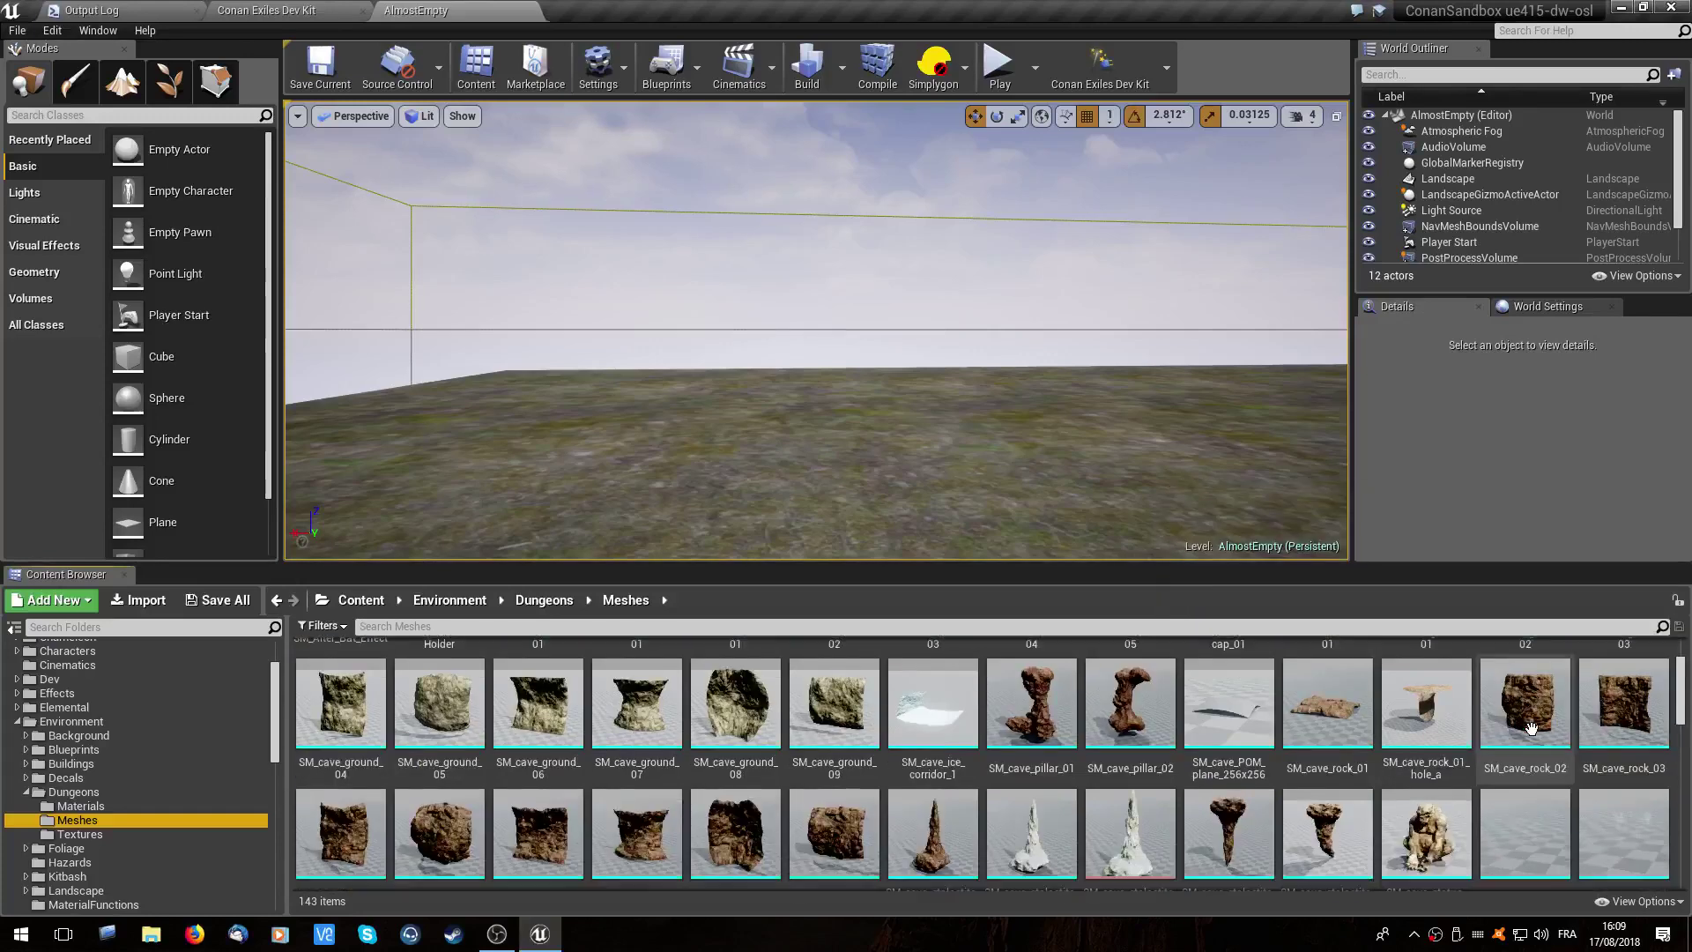
{"action": "scroll", "coordinate": [1234, 736], "scroll_direction": "down", "scroll_amount": 2}
{"action": "scroll", "coordinate": [1058, 740], "scroll_direction": "down", "scroll_amount": 2}
{"action": "scroll", "coordinate": [945, 743], "scroll_direction": "down", "scroll_amount": 2}
{"action": "scroll", "coordinate": [1115, 744], "scroll_direction": "down", "scroll_amount": 2}
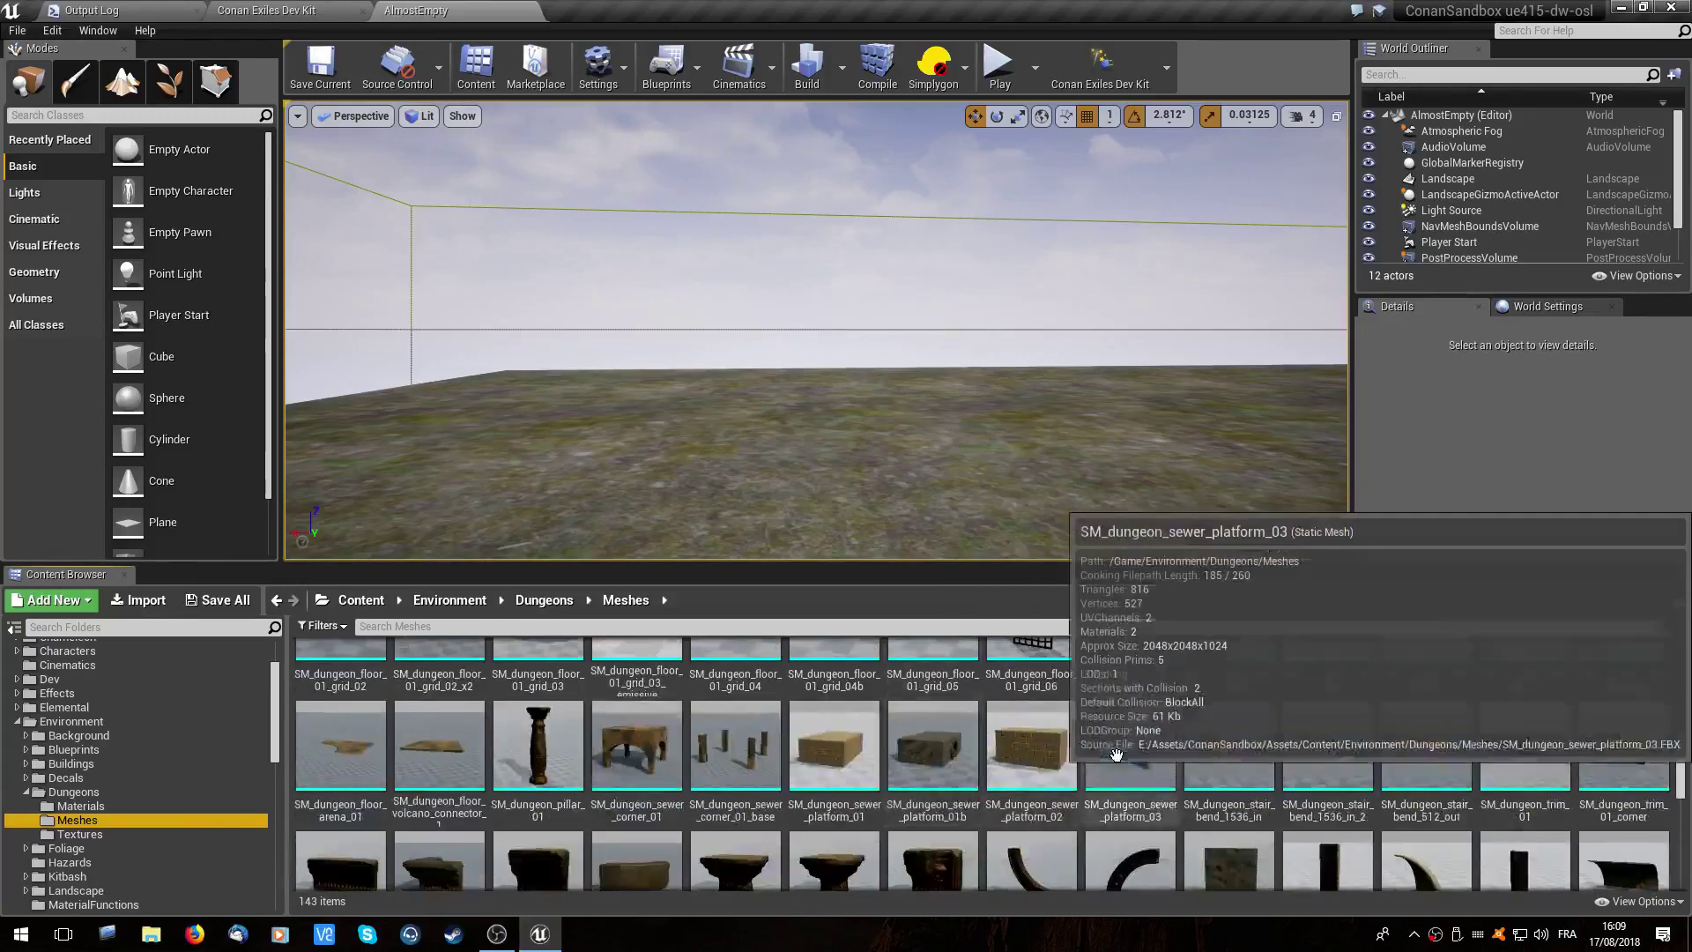
{"action": "scroll", "coordinate": [1146, 745], "scroll_direction": "down", "scroll_amount": 2}
{"action": "scroll", "coordinate": [1322, 745], "scroll_direction": "down", "scroll_amount": 3}
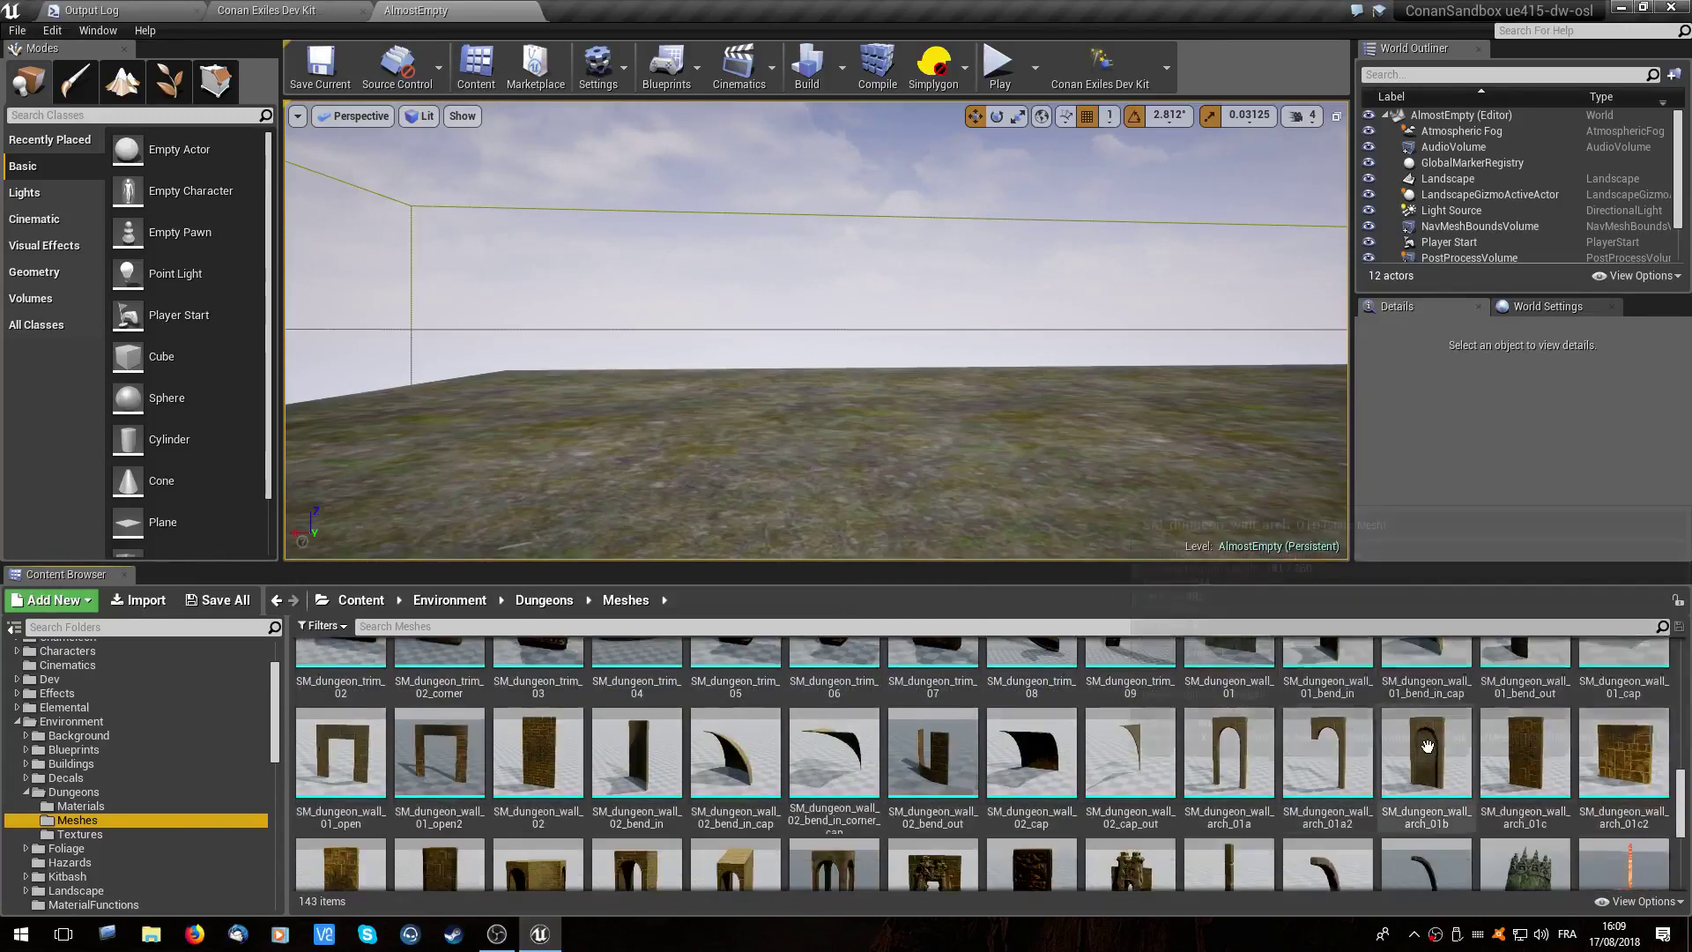
{"action": "scroll", "coordinate": [1234, 743], "scroll_direction": "down", "scroll_amount": 3}
{"action": "scroll", "coordinate": [1102, 741], "scroll_direction": "down", "scroll_amount": 3}
{"action": "scroll", "coordinate": [970, 739], "scroll_direction": "down", "scroll_amount": 3}
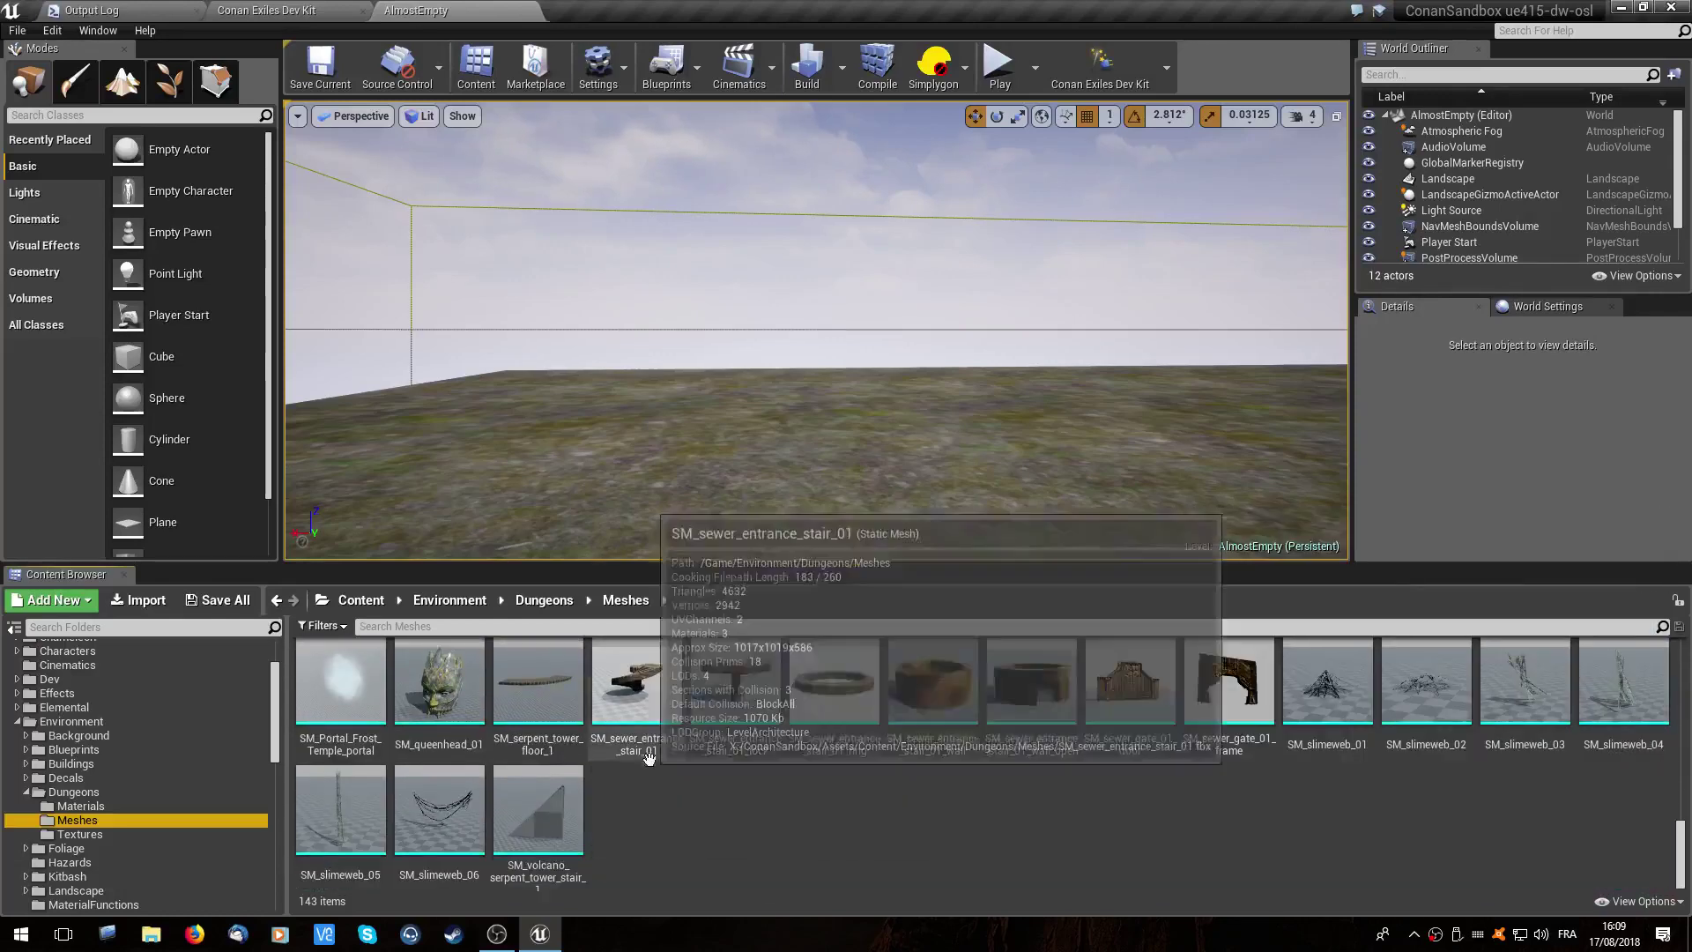
{"action": "scroll", "coordinate": [758, 818], "scroll_direction": "up", "scroll_amount": 1}
{"action": "left_click", "coordinate": [446, 739]}
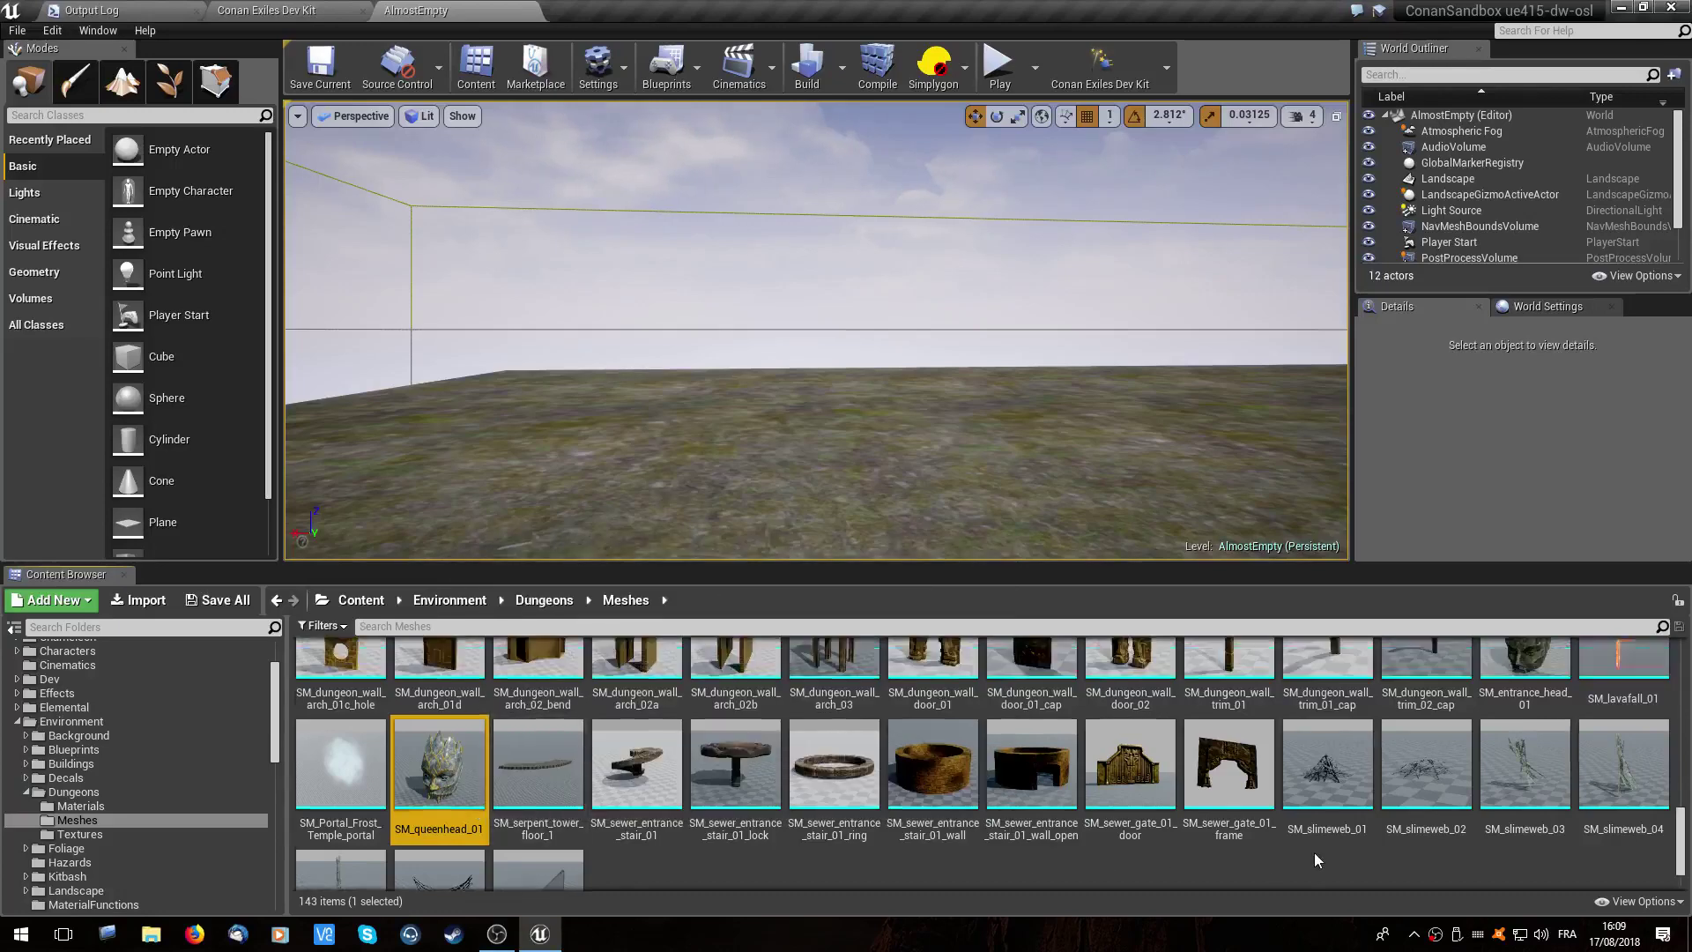
{"action": "scroll", "coordinate": [1315, 853], "scroll_direction": "up", "scroll_amount": 3}
{"action": "scroll", "coordinate": [1541, 849], "scroll_direction": "up", "scroll_amount": 2}
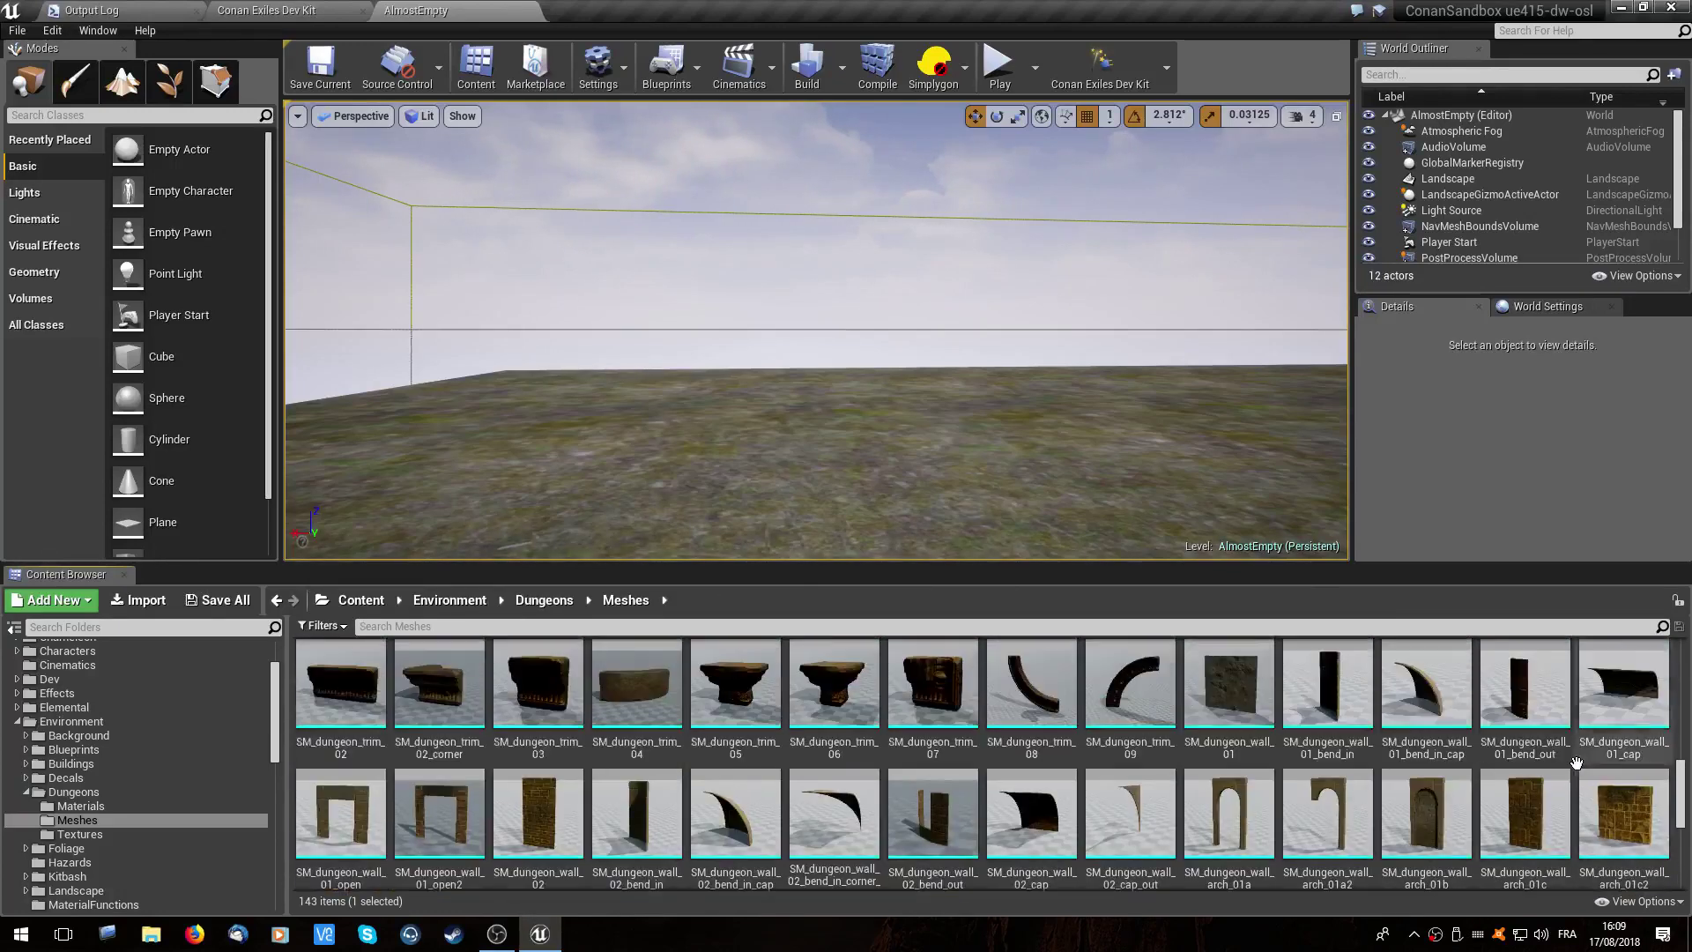
{"action": "scroll", "coordinate": [851, 733], "scroll_direction": "up", "scroll_amount": 1}
{"action": "scroll", "coordinate": [970, 736], "scroll_direction": "up", "scroll_amount": 2}
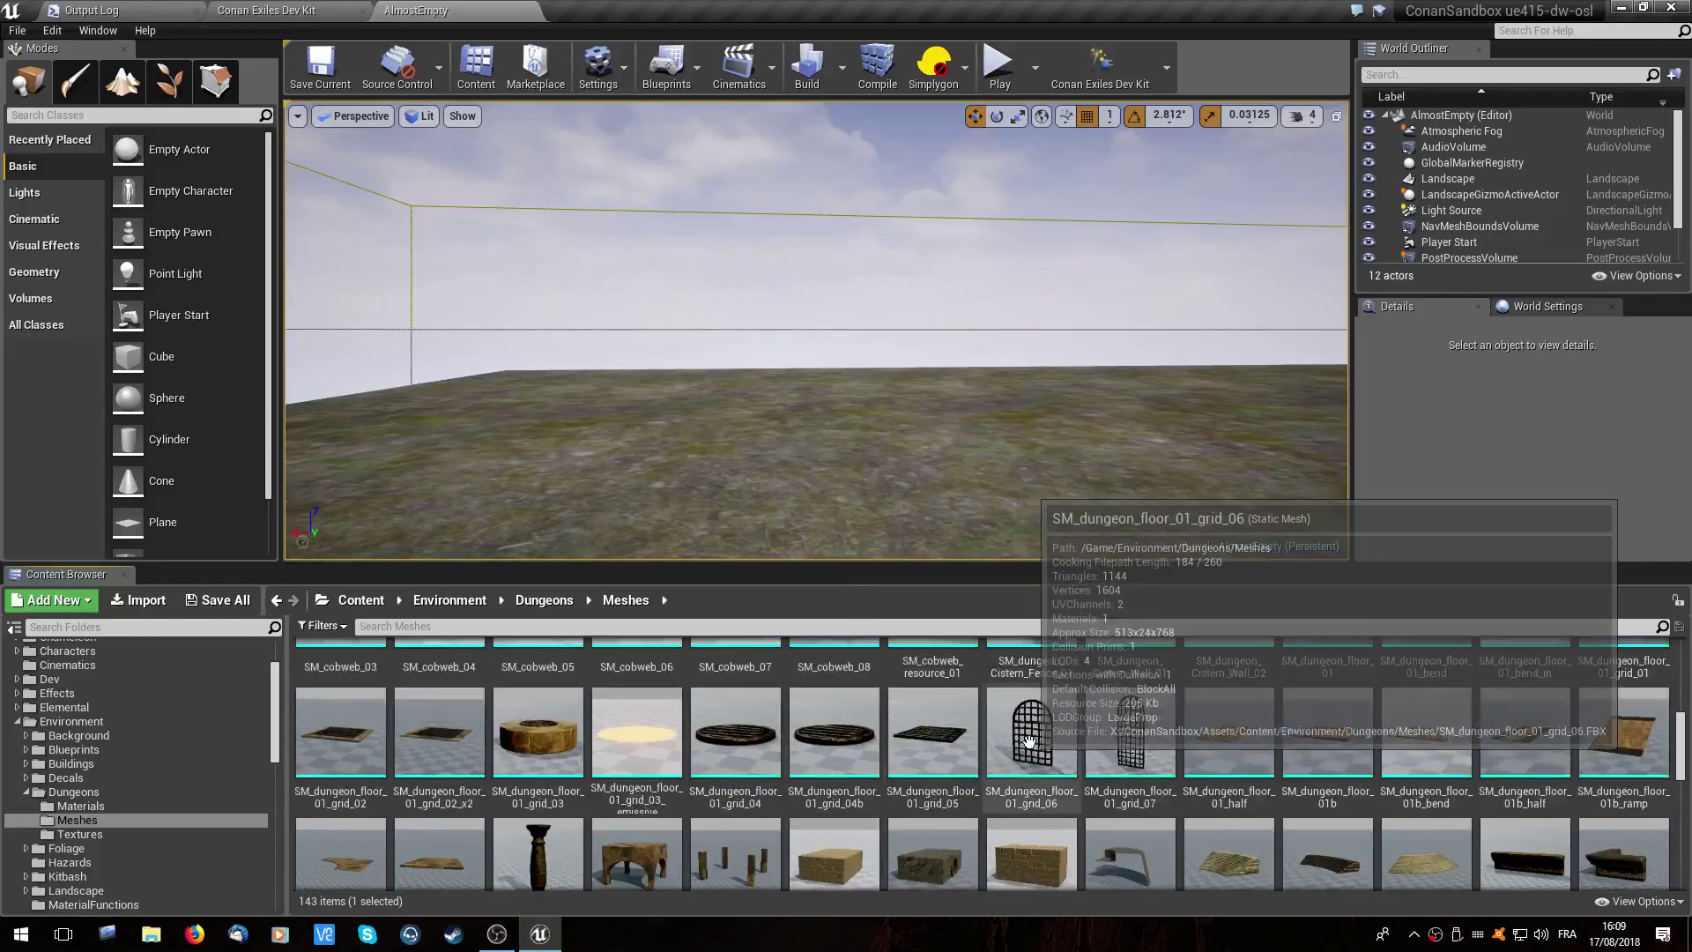
{"action": "scroll", "coordinate": [1146, 737], "scroll_direction": "up", "scroll_amount": 2}
{"action": "scroll", "coordinate": [1278, 737], "scroll_direction": "up", "scroll_amount": 2}
{"action": "scroll", "coordinate": [1330, 737], "scroll_direction": "up", "scroll_amount": 2}
{"action": "scroll", "coordinate": [1330, 736], "scroll_direction": "up", "scroll_amount": 1}
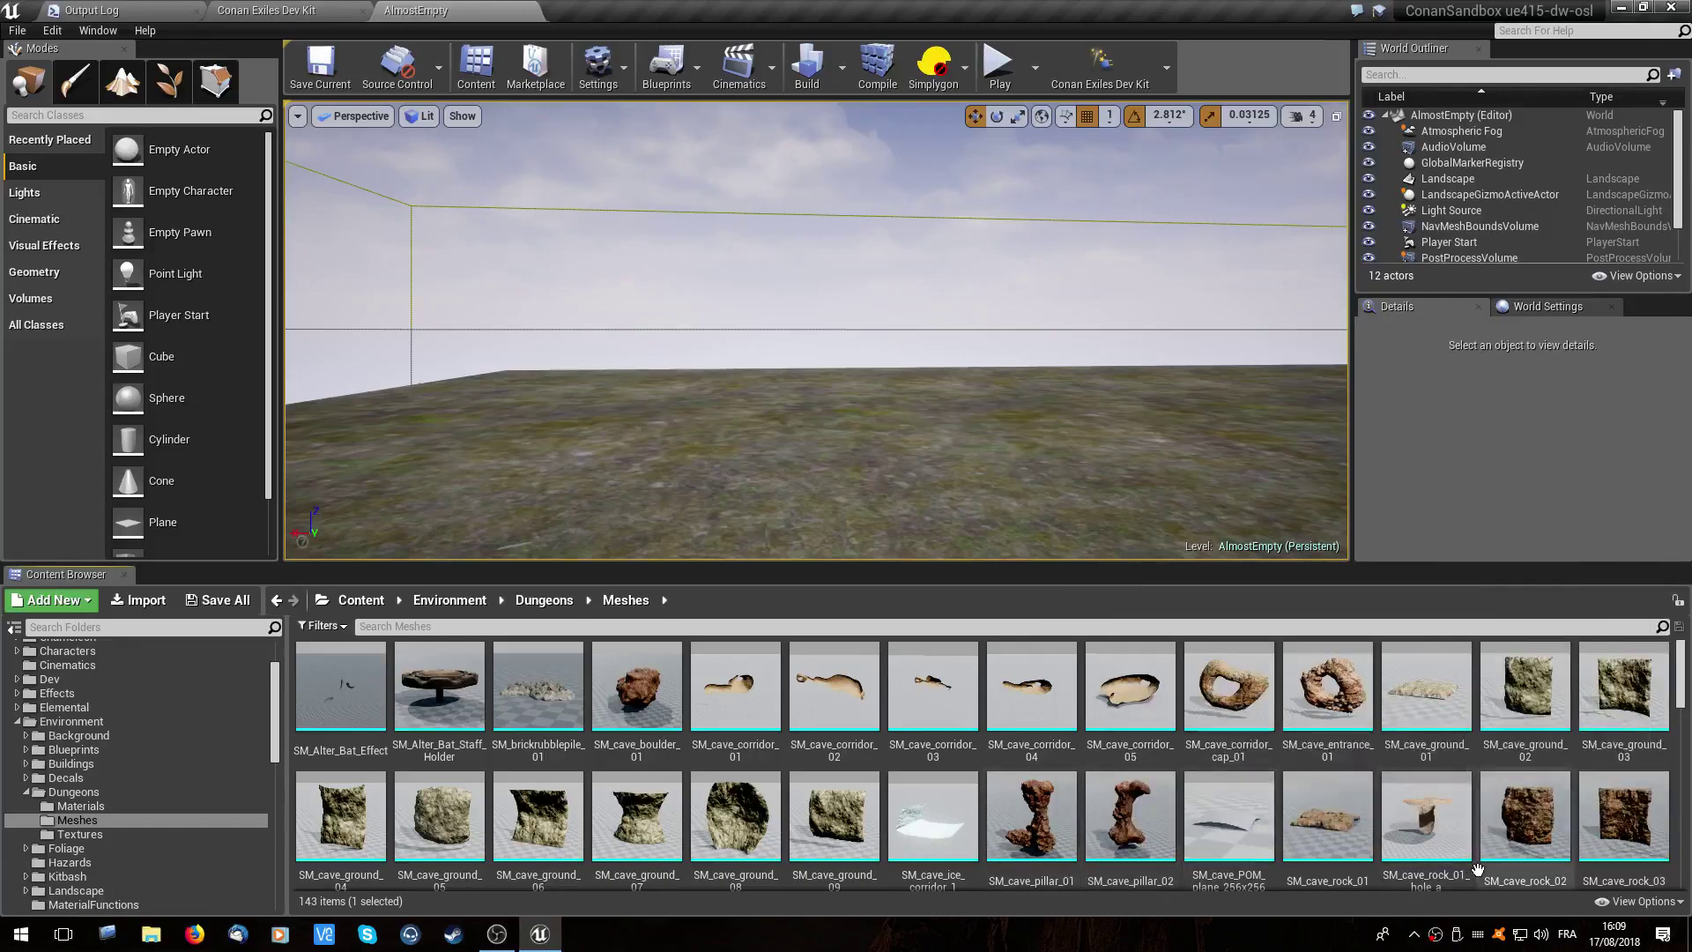
- Collapse the Dungeons and Environment folders in the Content Browser folder tree
{"action": "left_click", "coordinate": [26, 793]}
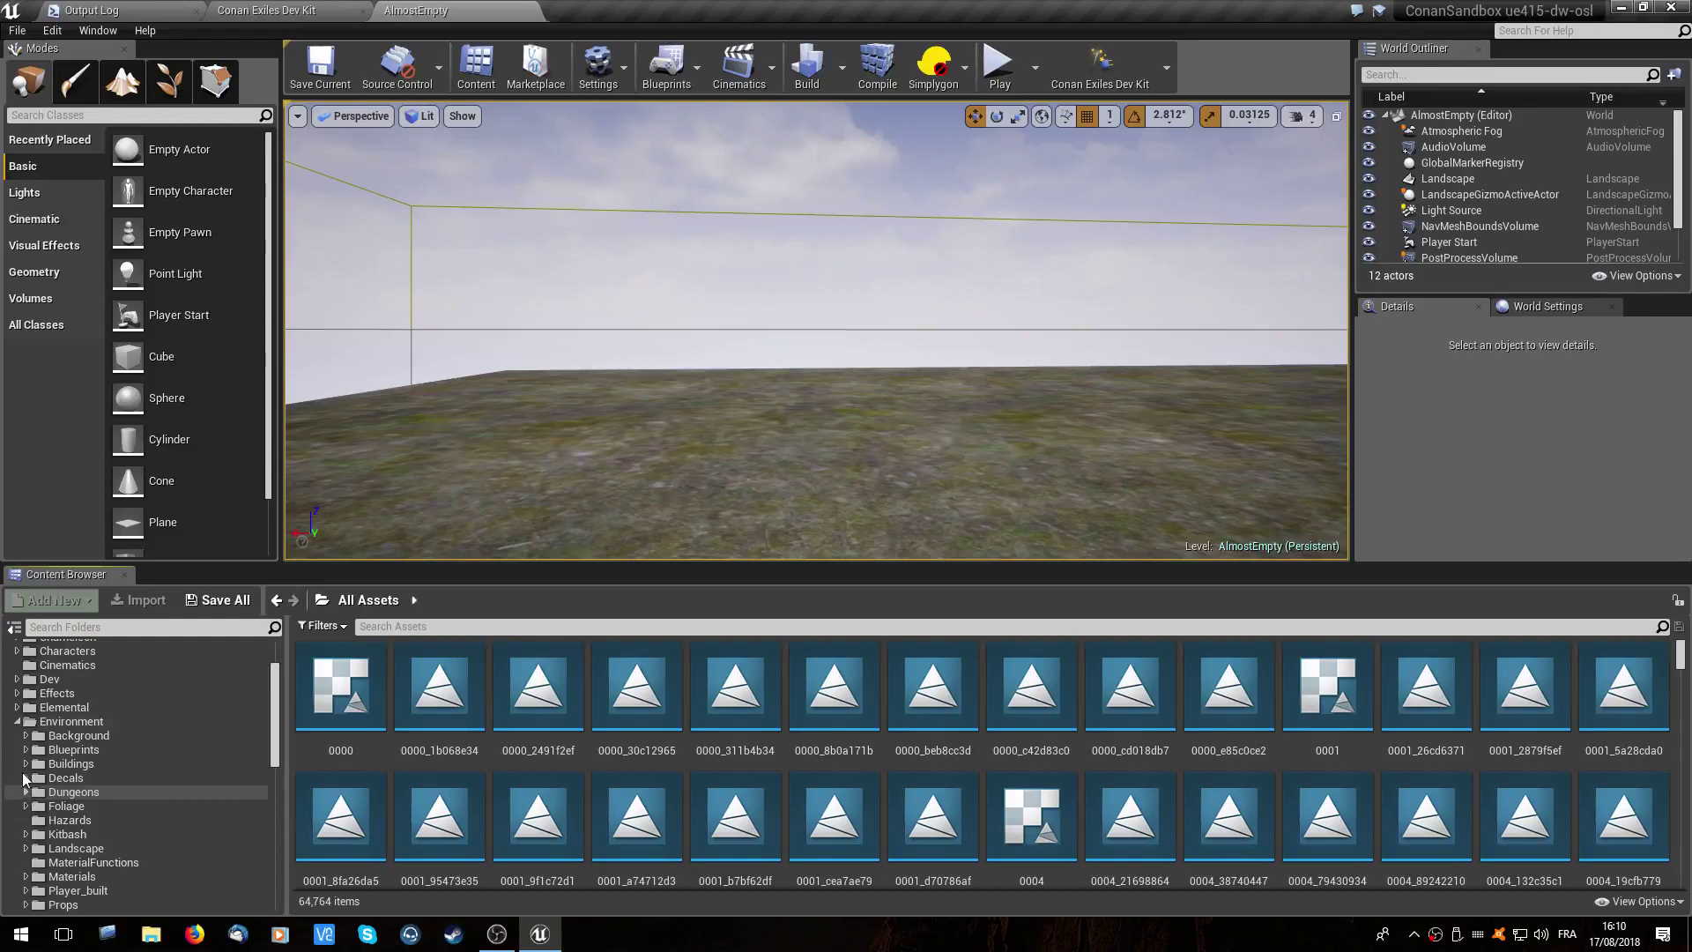
{"action": "left_click", "coordinate": [17, 723]}
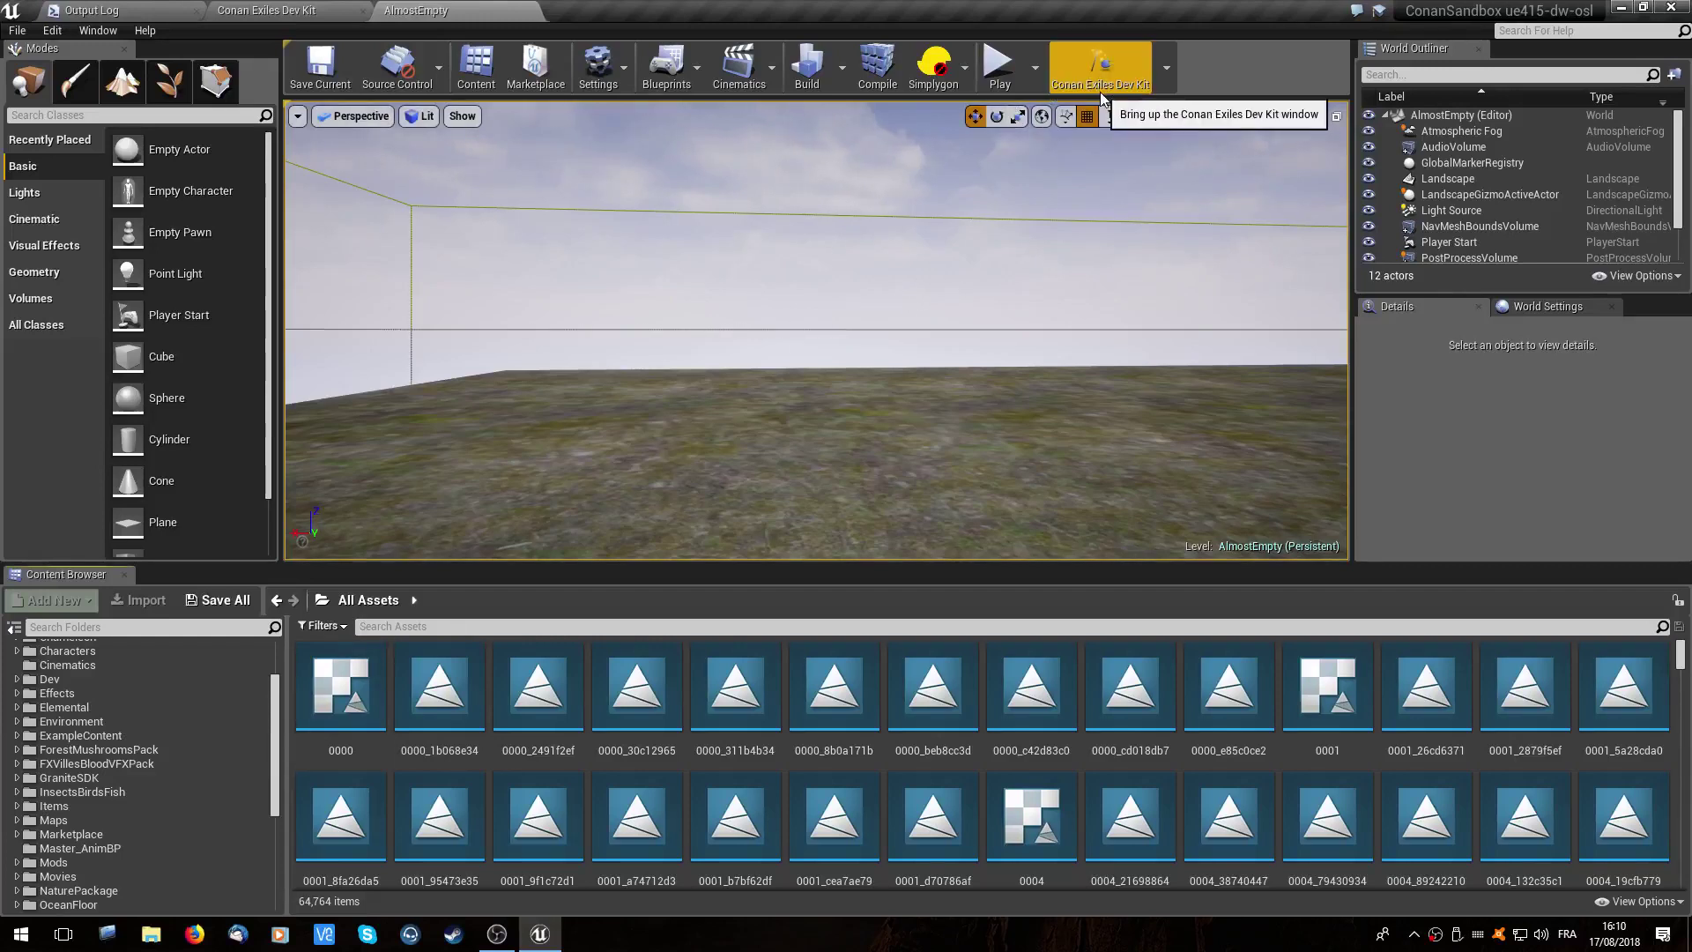
- Show the Conan Exiles Dev Kit toolbar menu and its Select active mod list
{"action": "left_click", "coordinate": [1167, 77]}
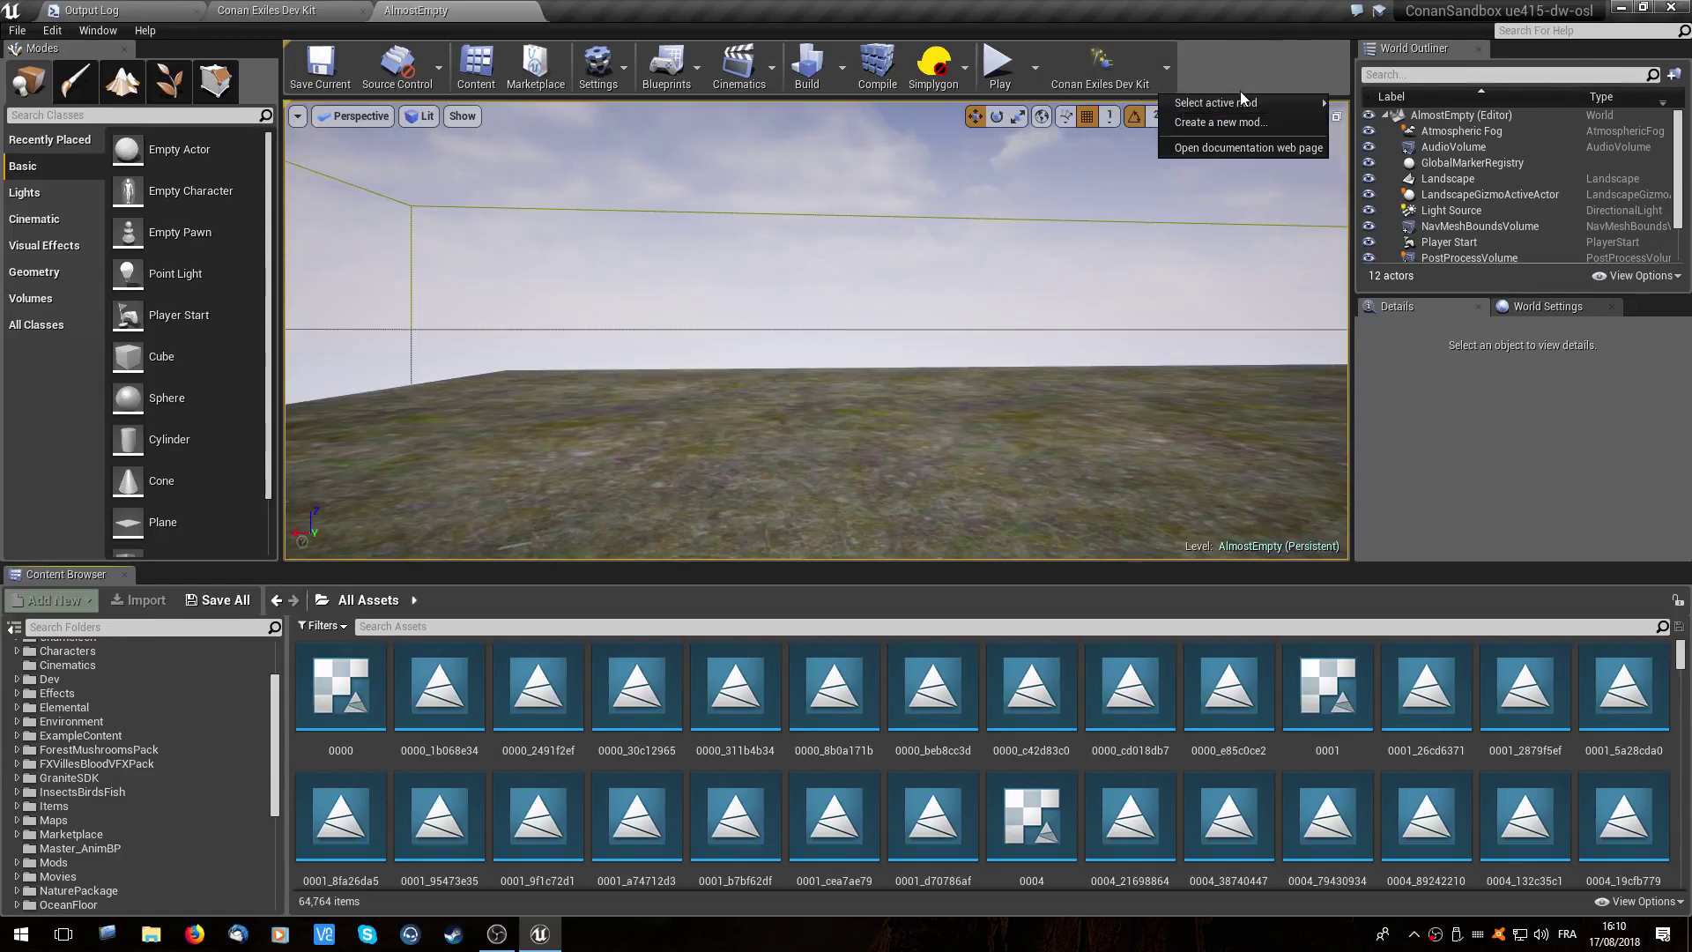
{"action": "mouse_move", "coordinate": [1281, 100]}
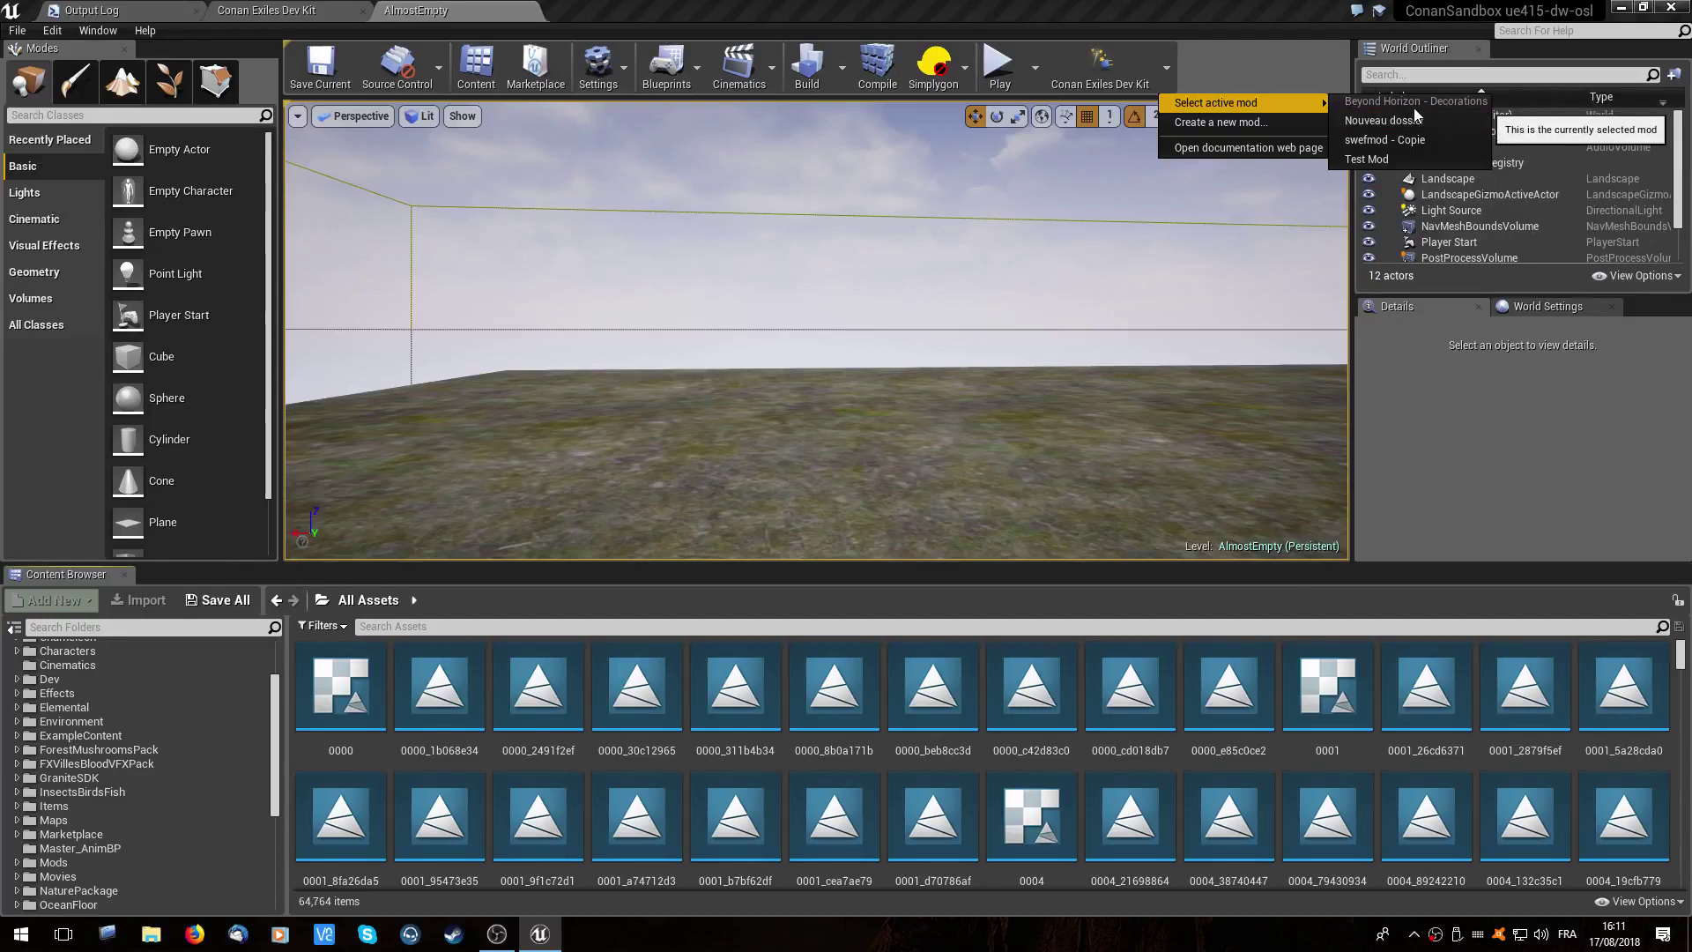
- Choose Create a new mod and enter Mon_premier_mod as the folder name
{"action": "left_click", "coordinate": [1273, 123]}
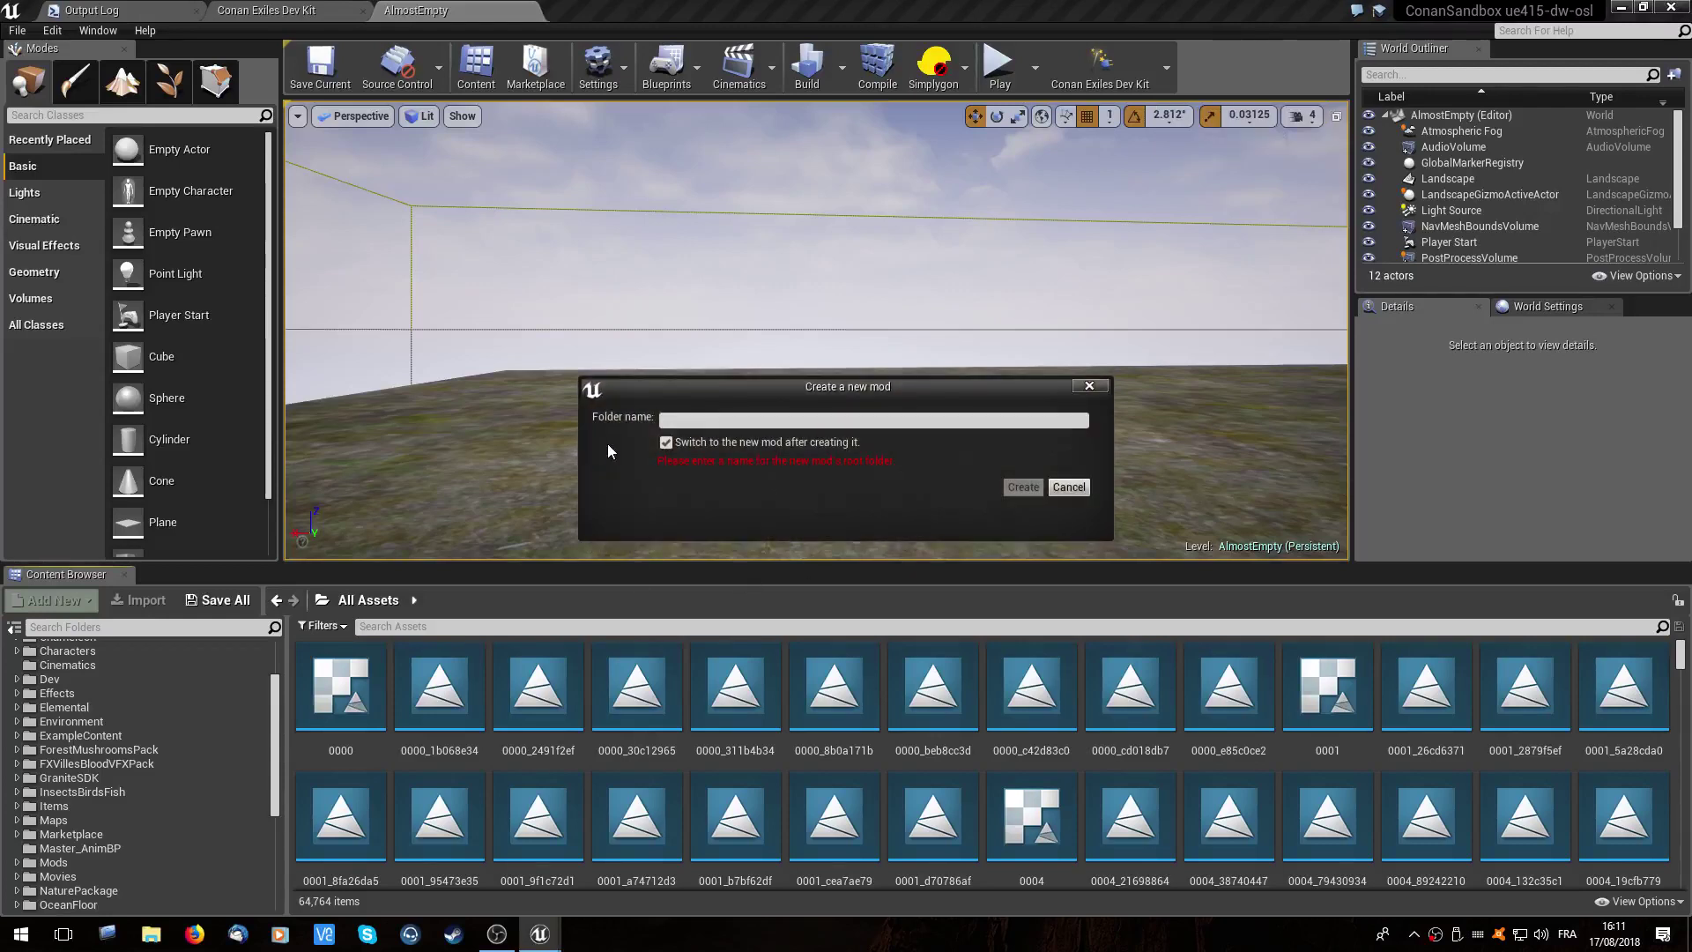
{"action": "left_click", "coordinate": [683, 420]}
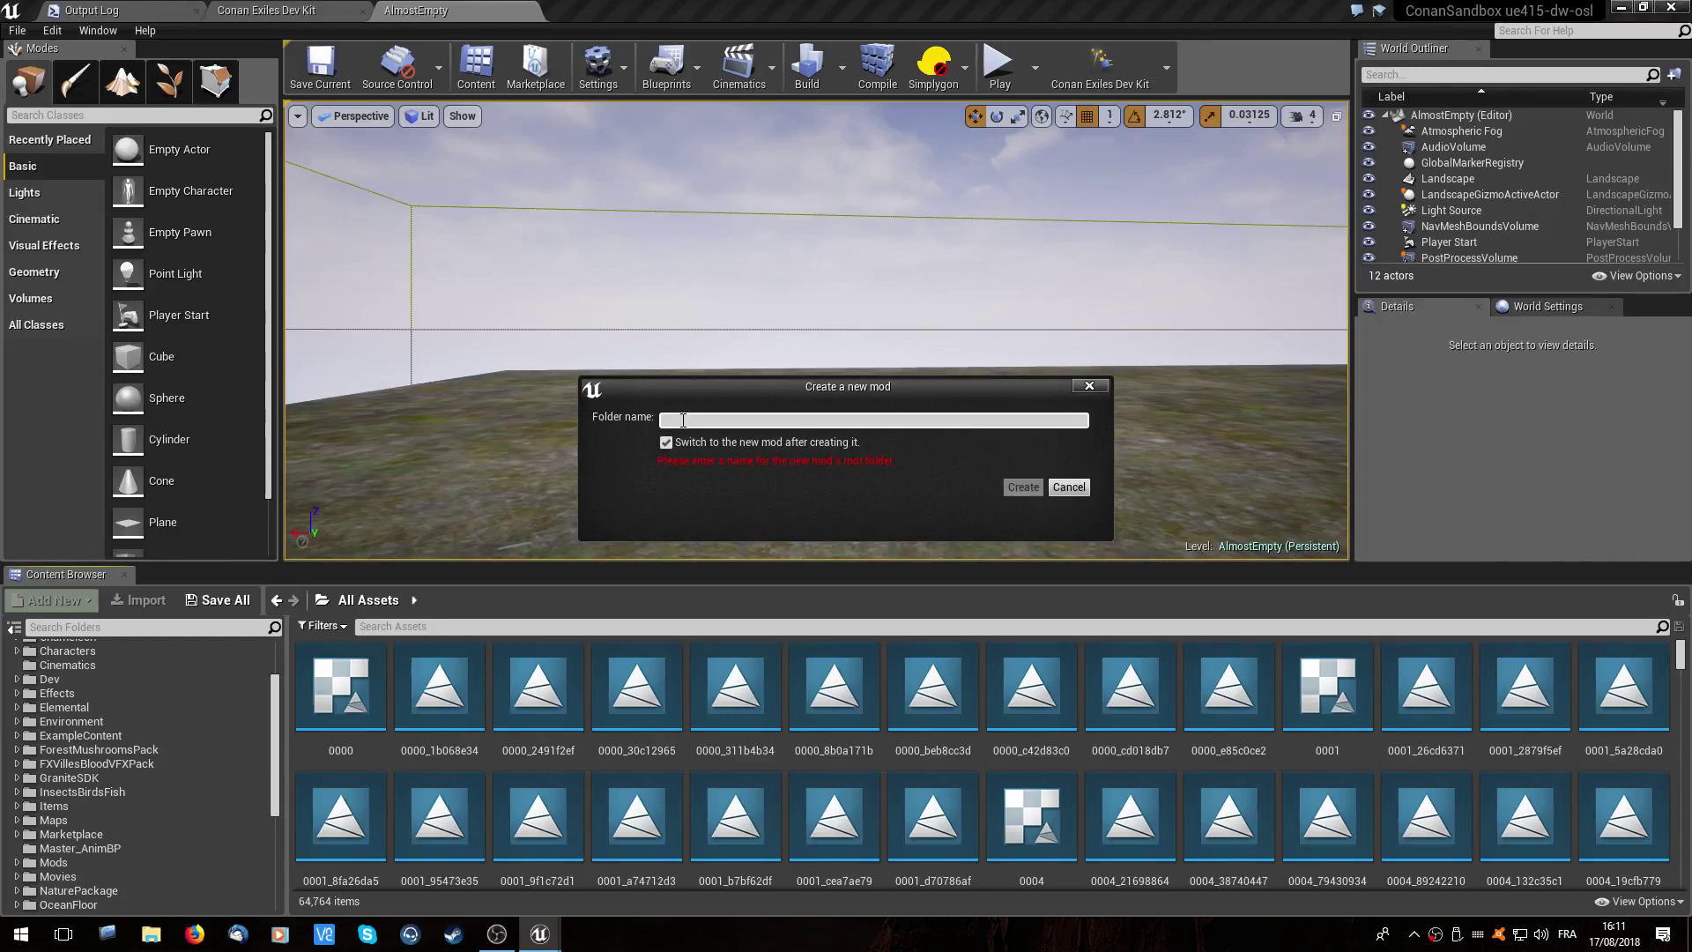
{"action": "type", "text": "Mon"}
{"action": "type", "text": "_premier_mod"}
- Create the Mon_premier_mod mod, then scroll the folder tree down and select Mods
{"action": "left_click", "coordinate": [1030, 488]}
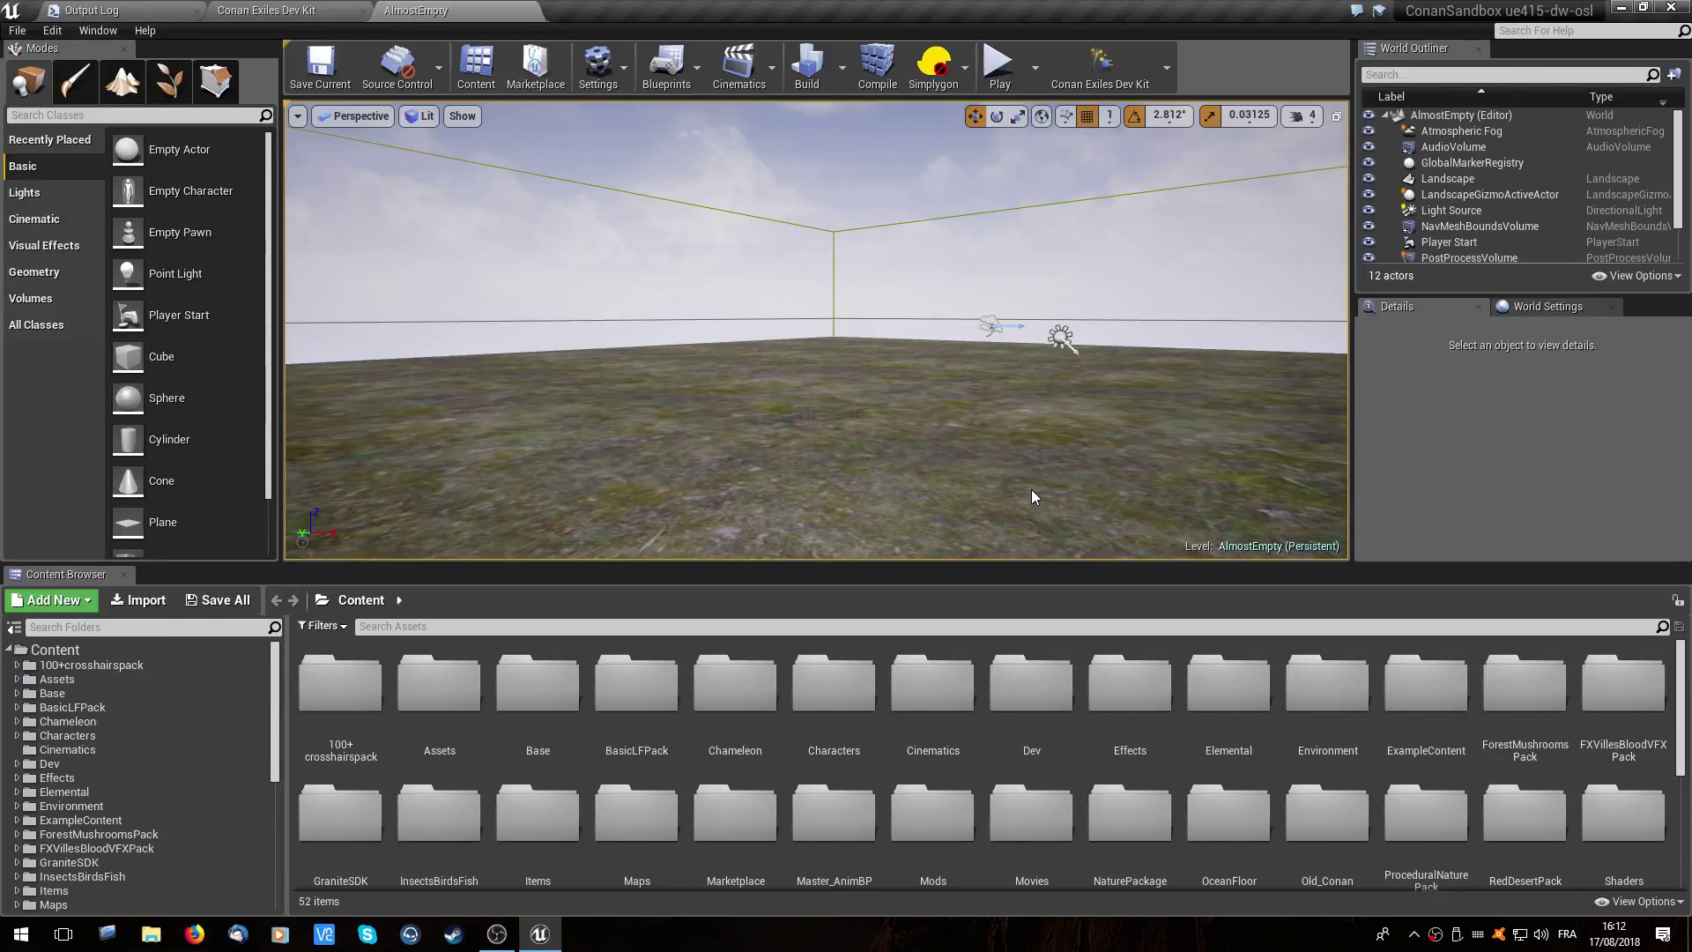
{"action": "scroll", "coordinate": [154, 677], "scroll_direction": "down", "scroll_amount": 1}
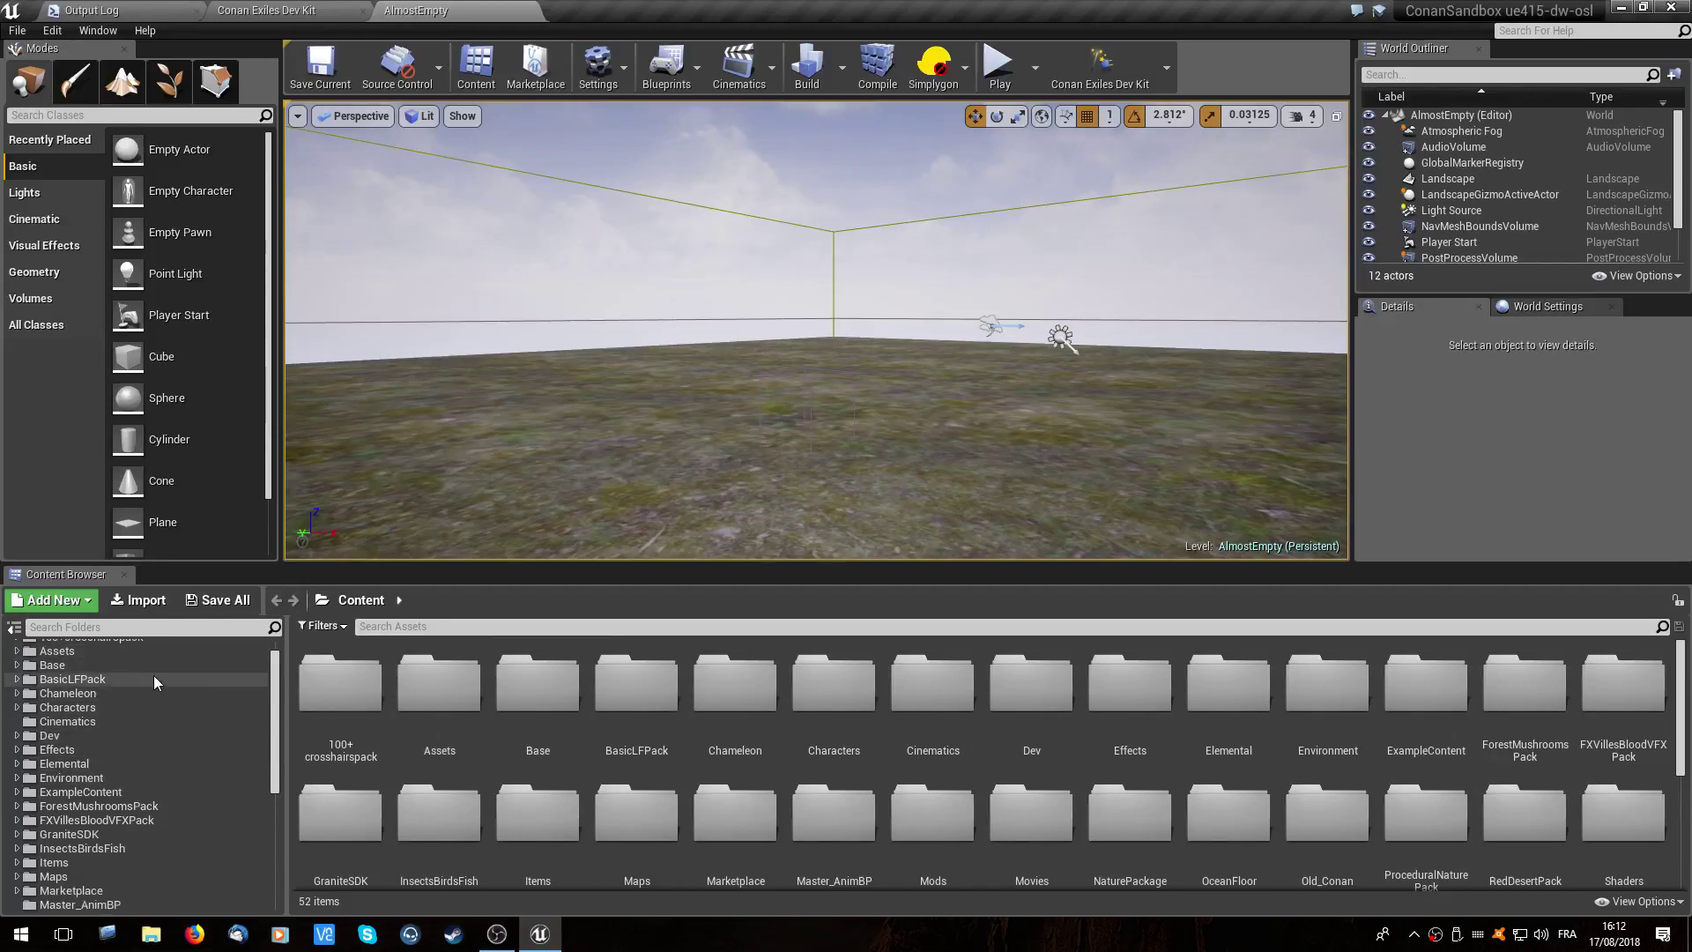
{"action": "scroll", "coordinate": [154, 675], "scroll_direction": "down", "scroll_amount": 3}
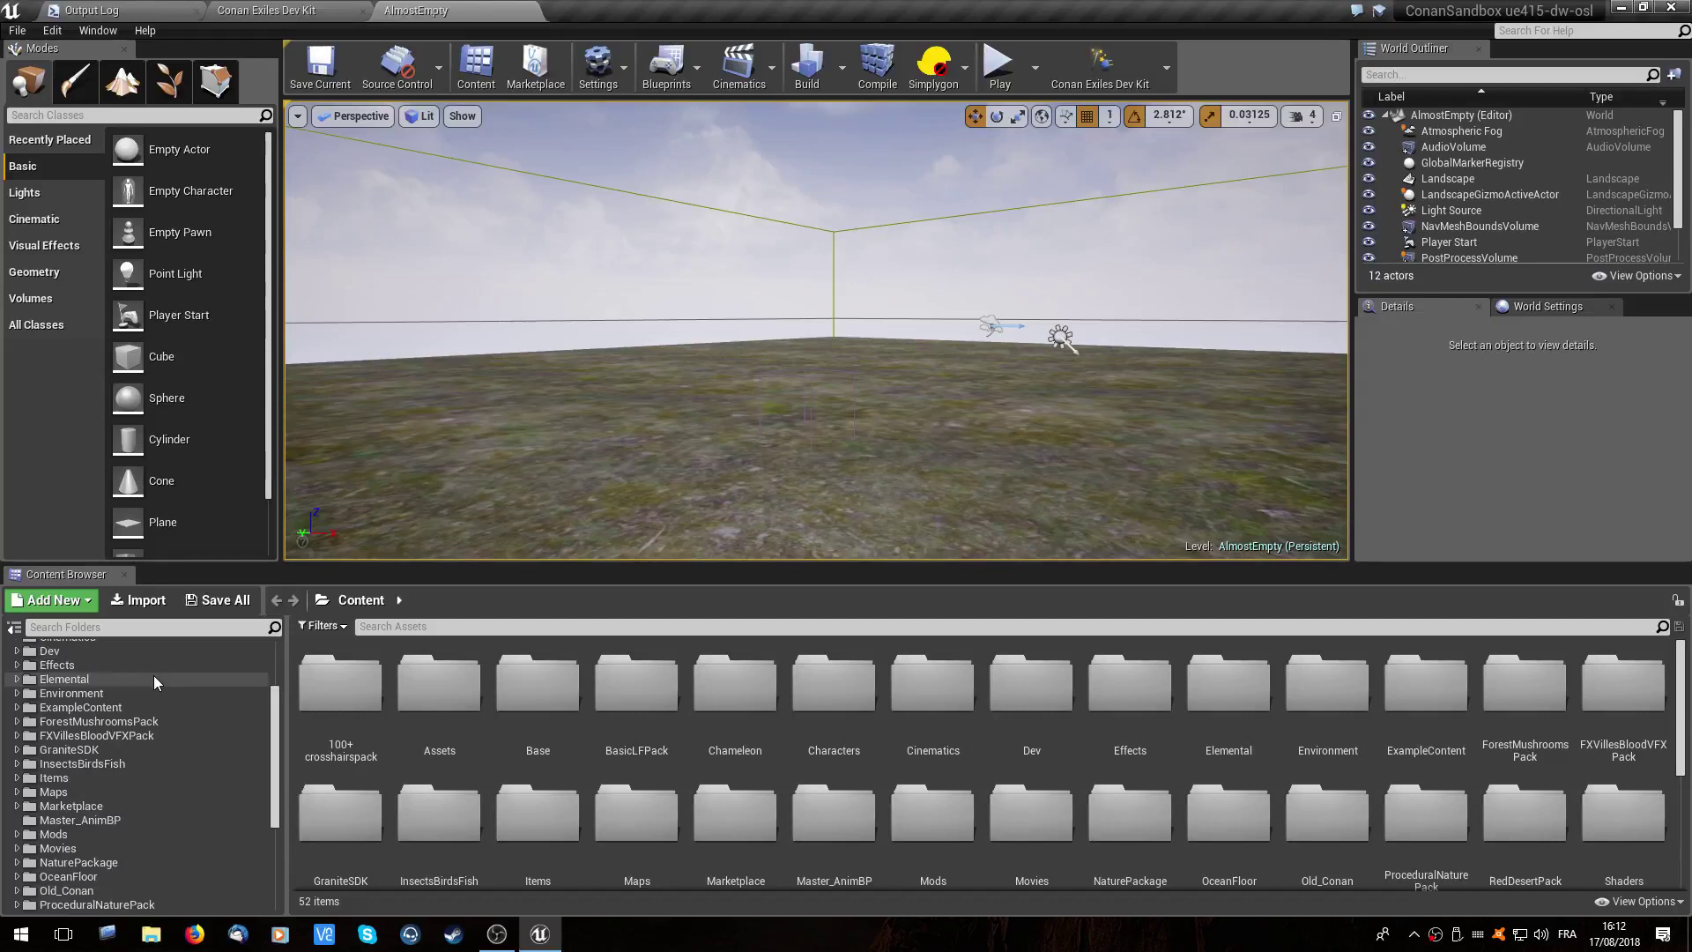
{"action": "scroll", "coordinate": [132, 697], "scroll_direction": "down", "scroll_amount": 2}
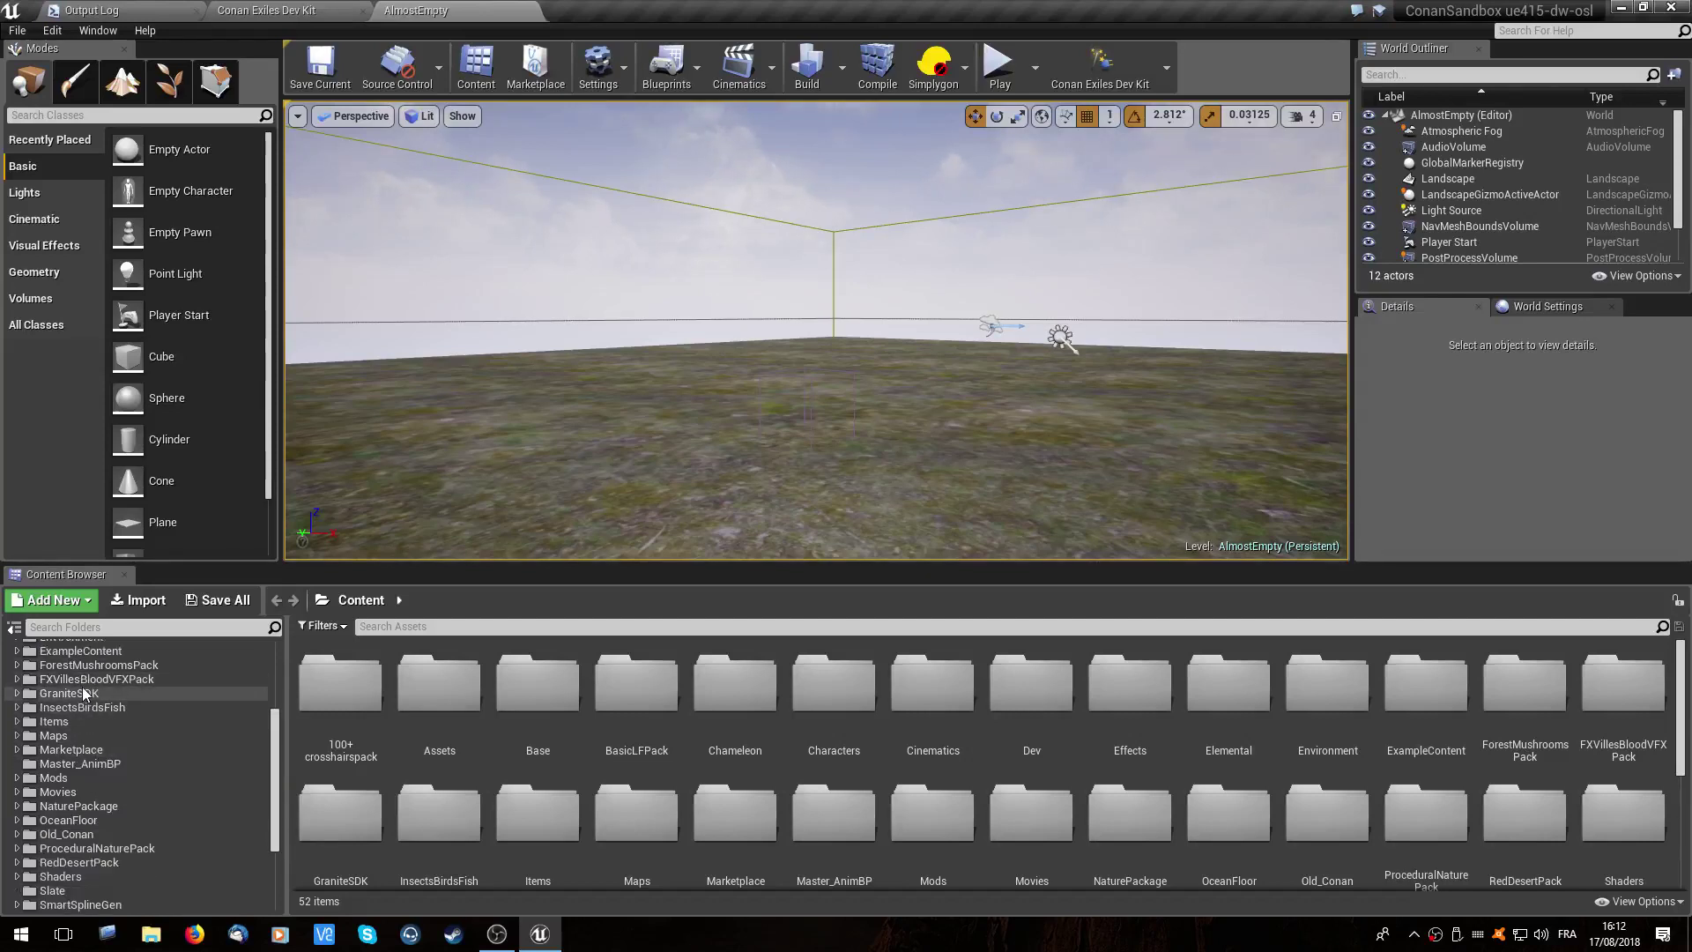
{"action": "left_click", "coordinate": [51, 780]}
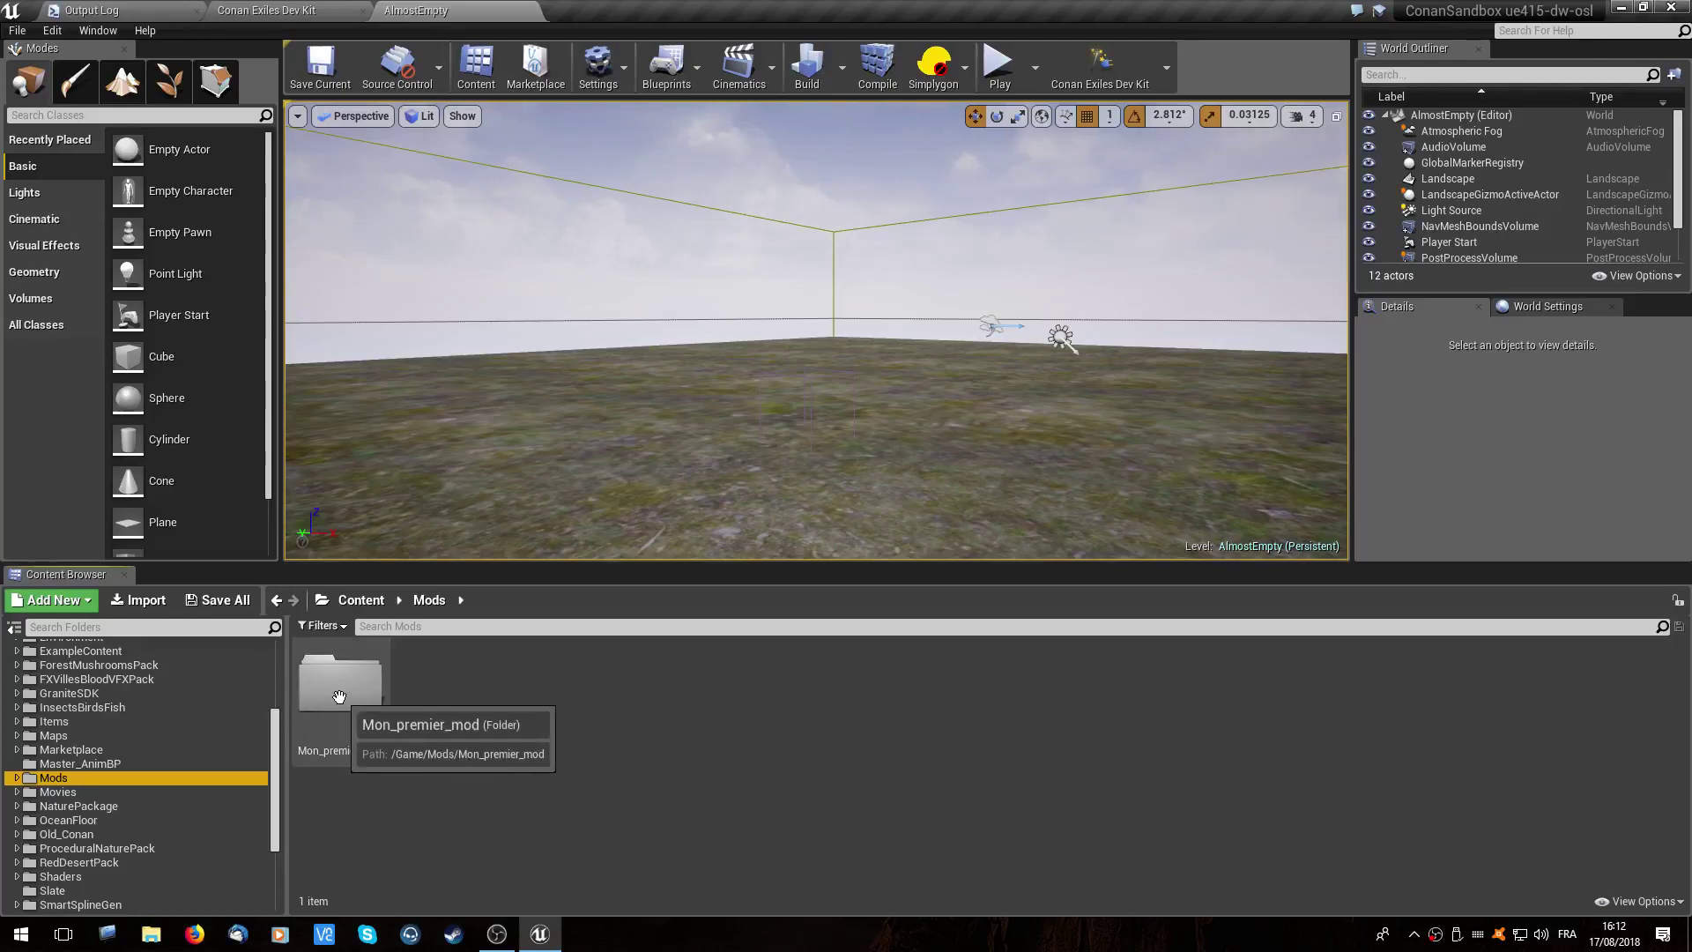
- Expand Mods and open the Mon_premier_mod folder, reopening it after returning to Mods
{"action": "left_click", "coordinate": [18, 781]}
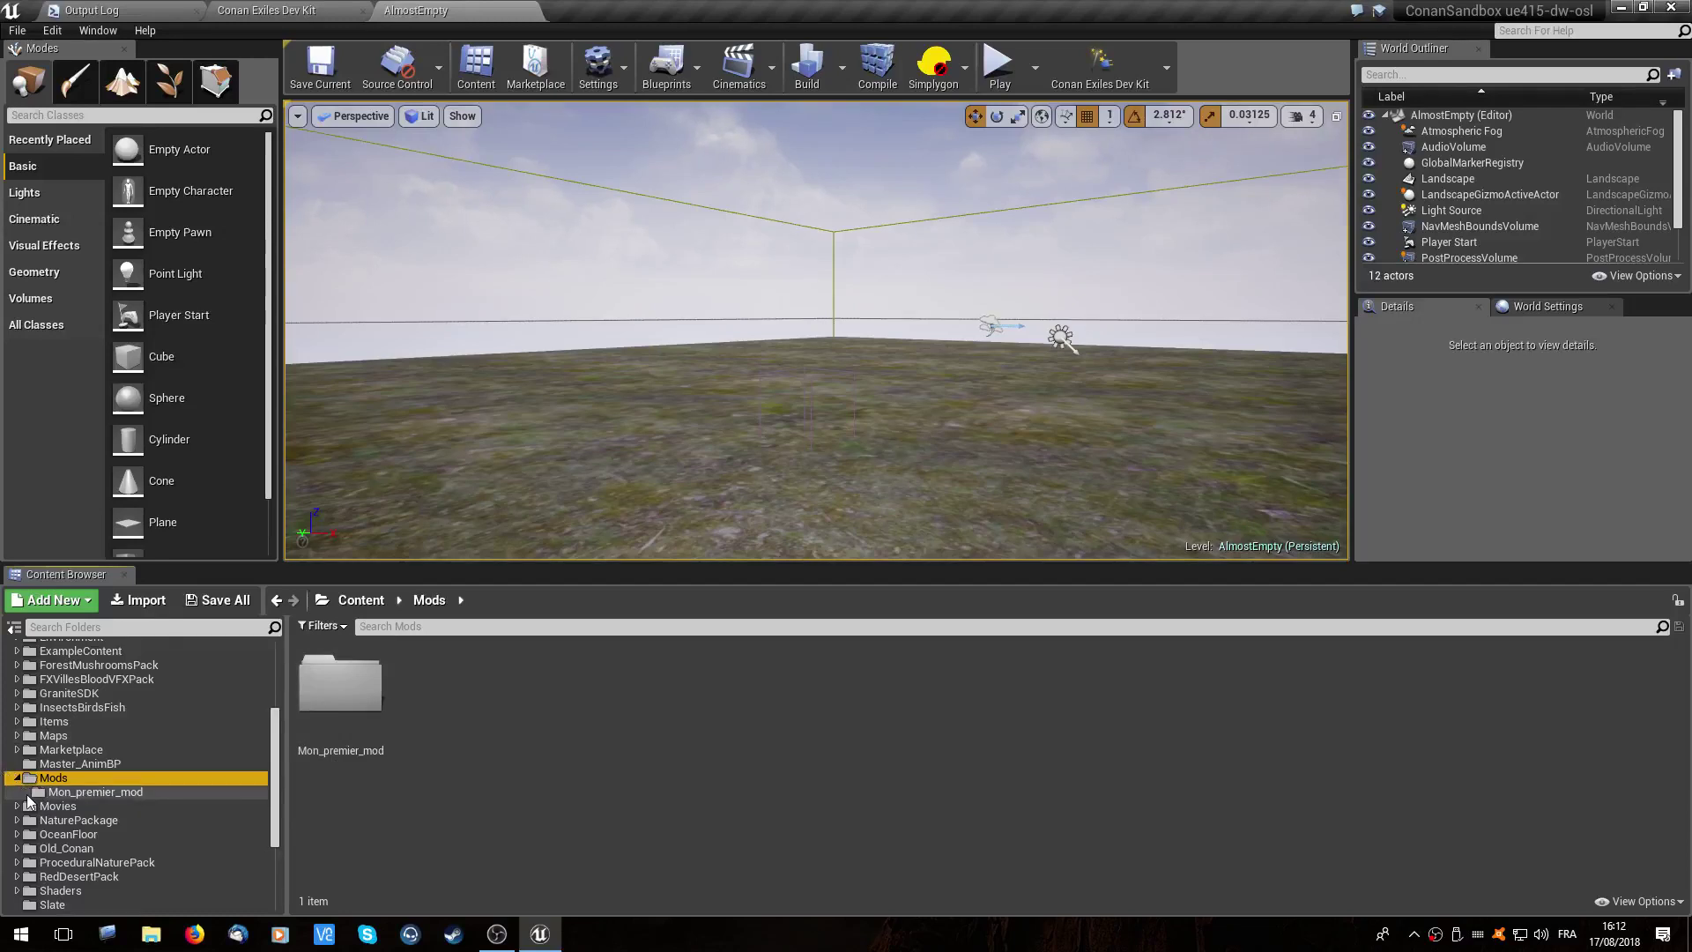
{"action": "double_click", "coordinate": [340, 692]}
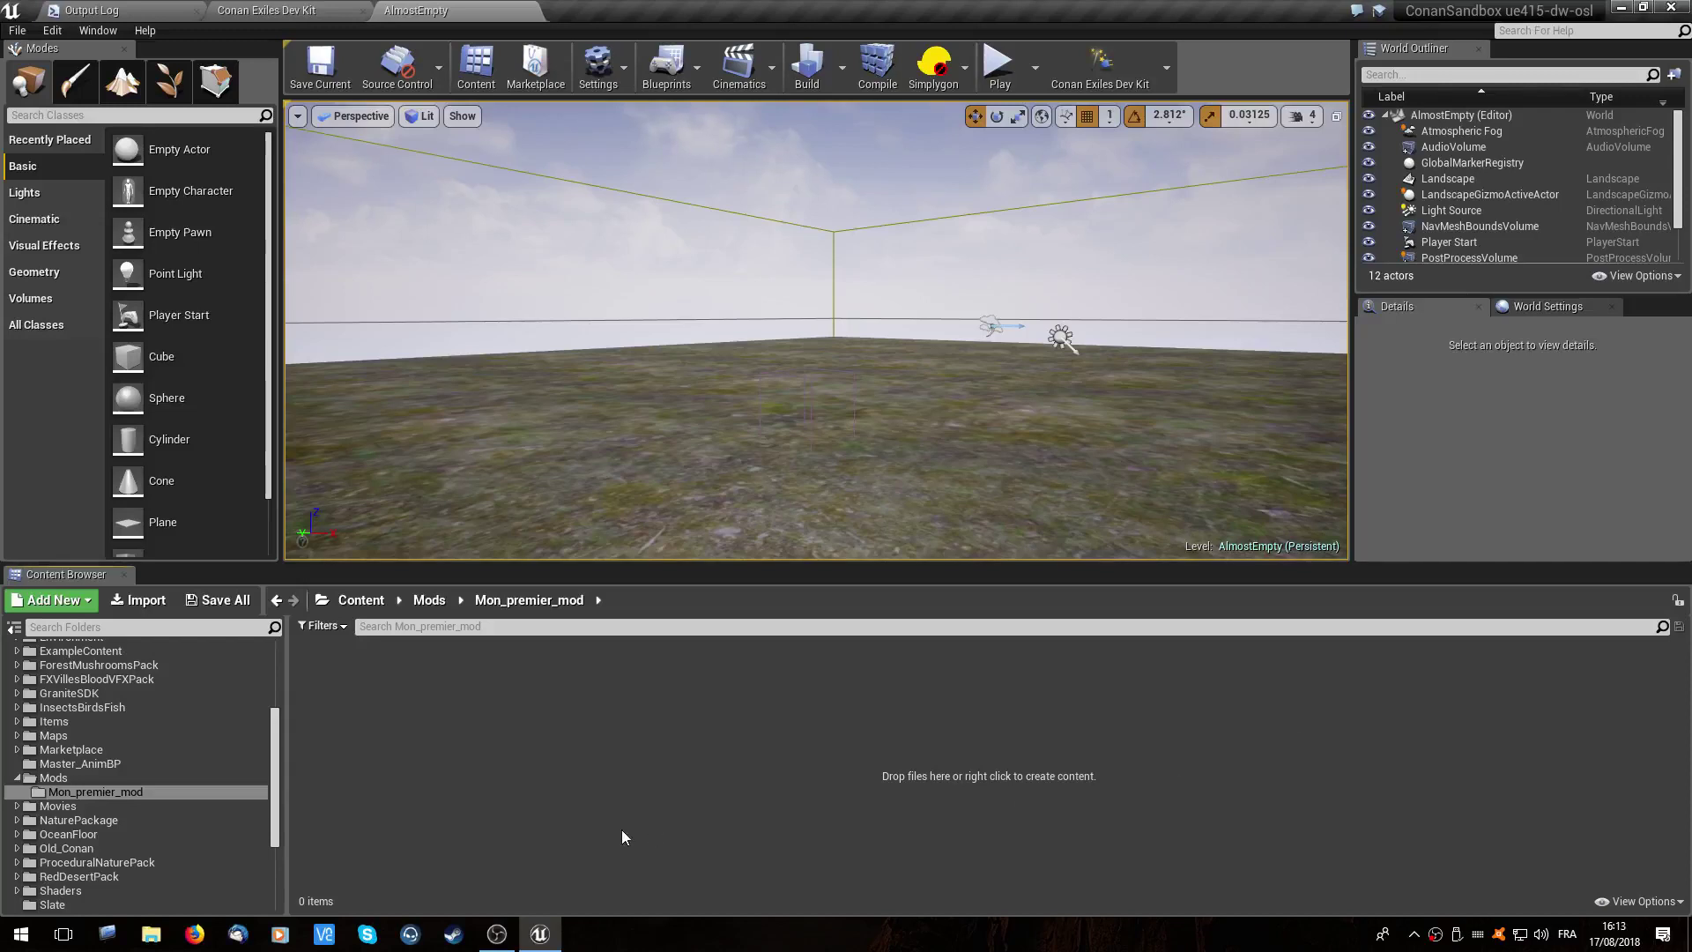
{"action": "left_click", "coordinate": [56, 778]}
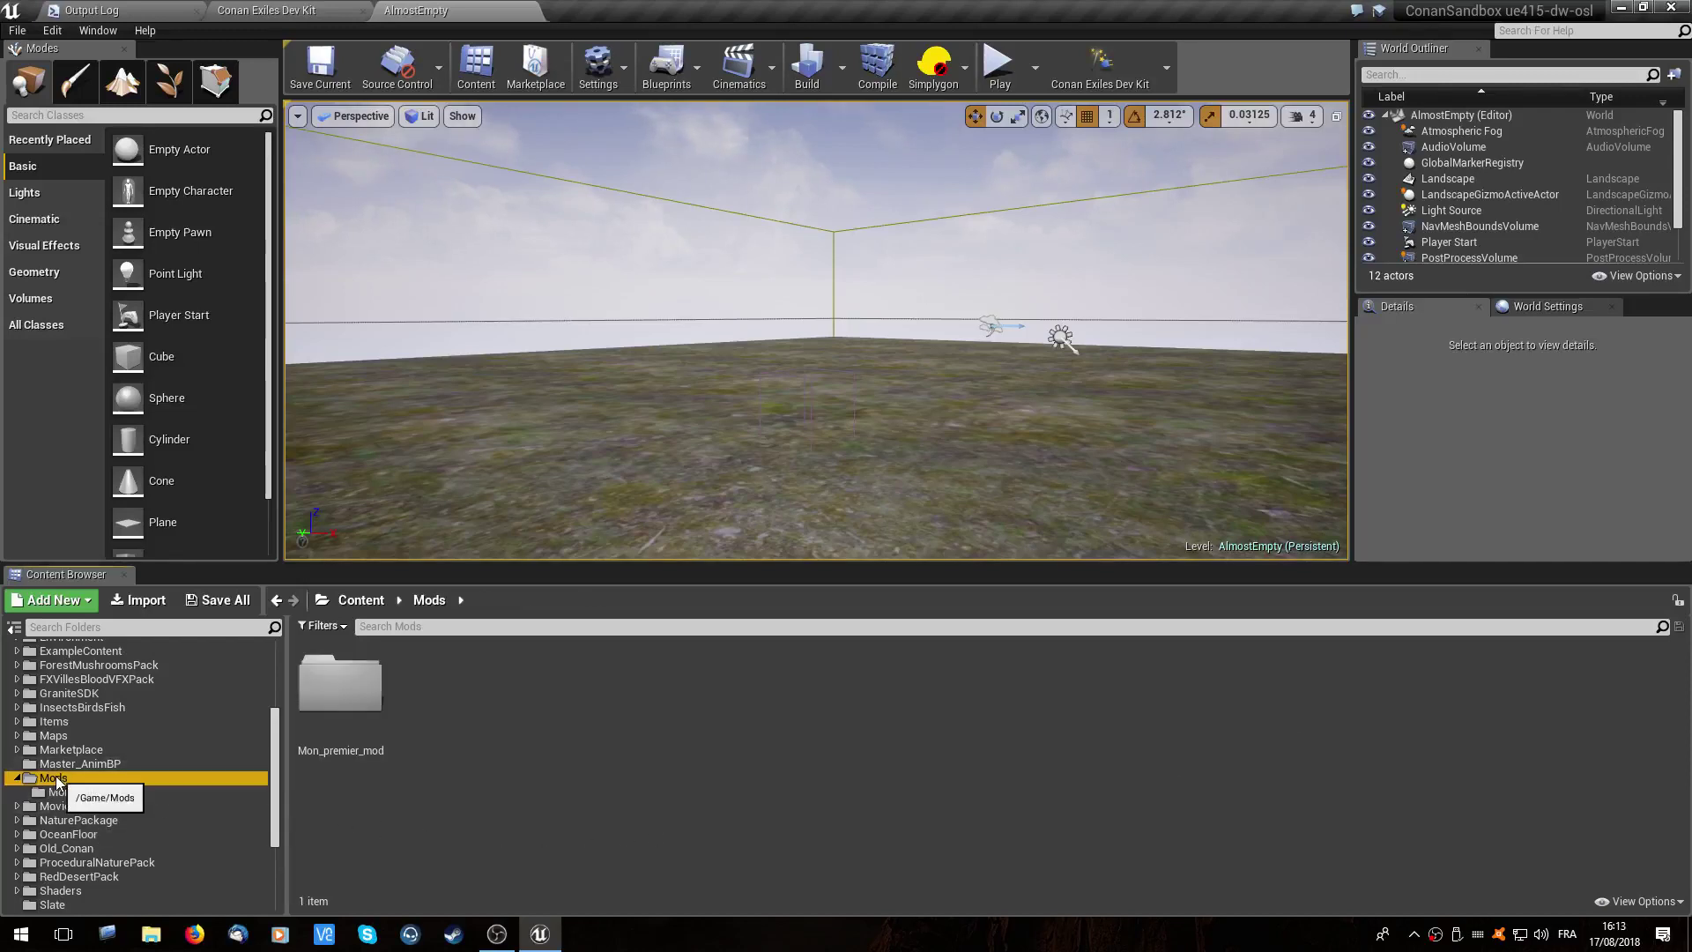
{"action": "left_click", "coordinate": [556, 756]}
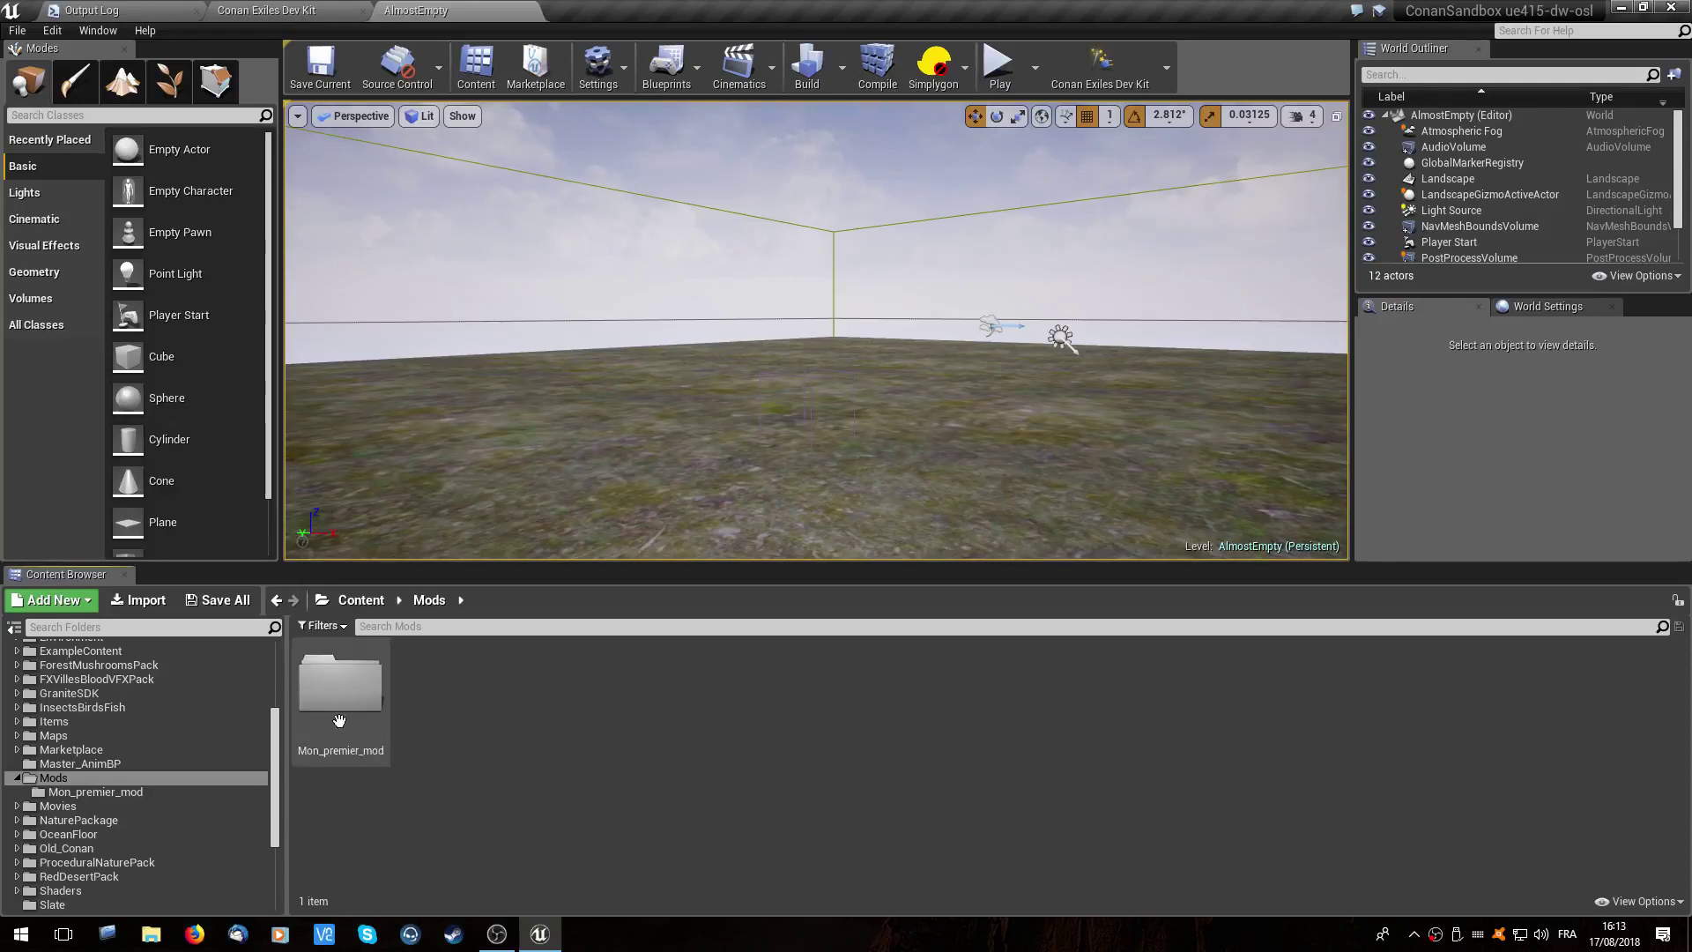
{"action": "double_click", "coordinate": [310, 695]}
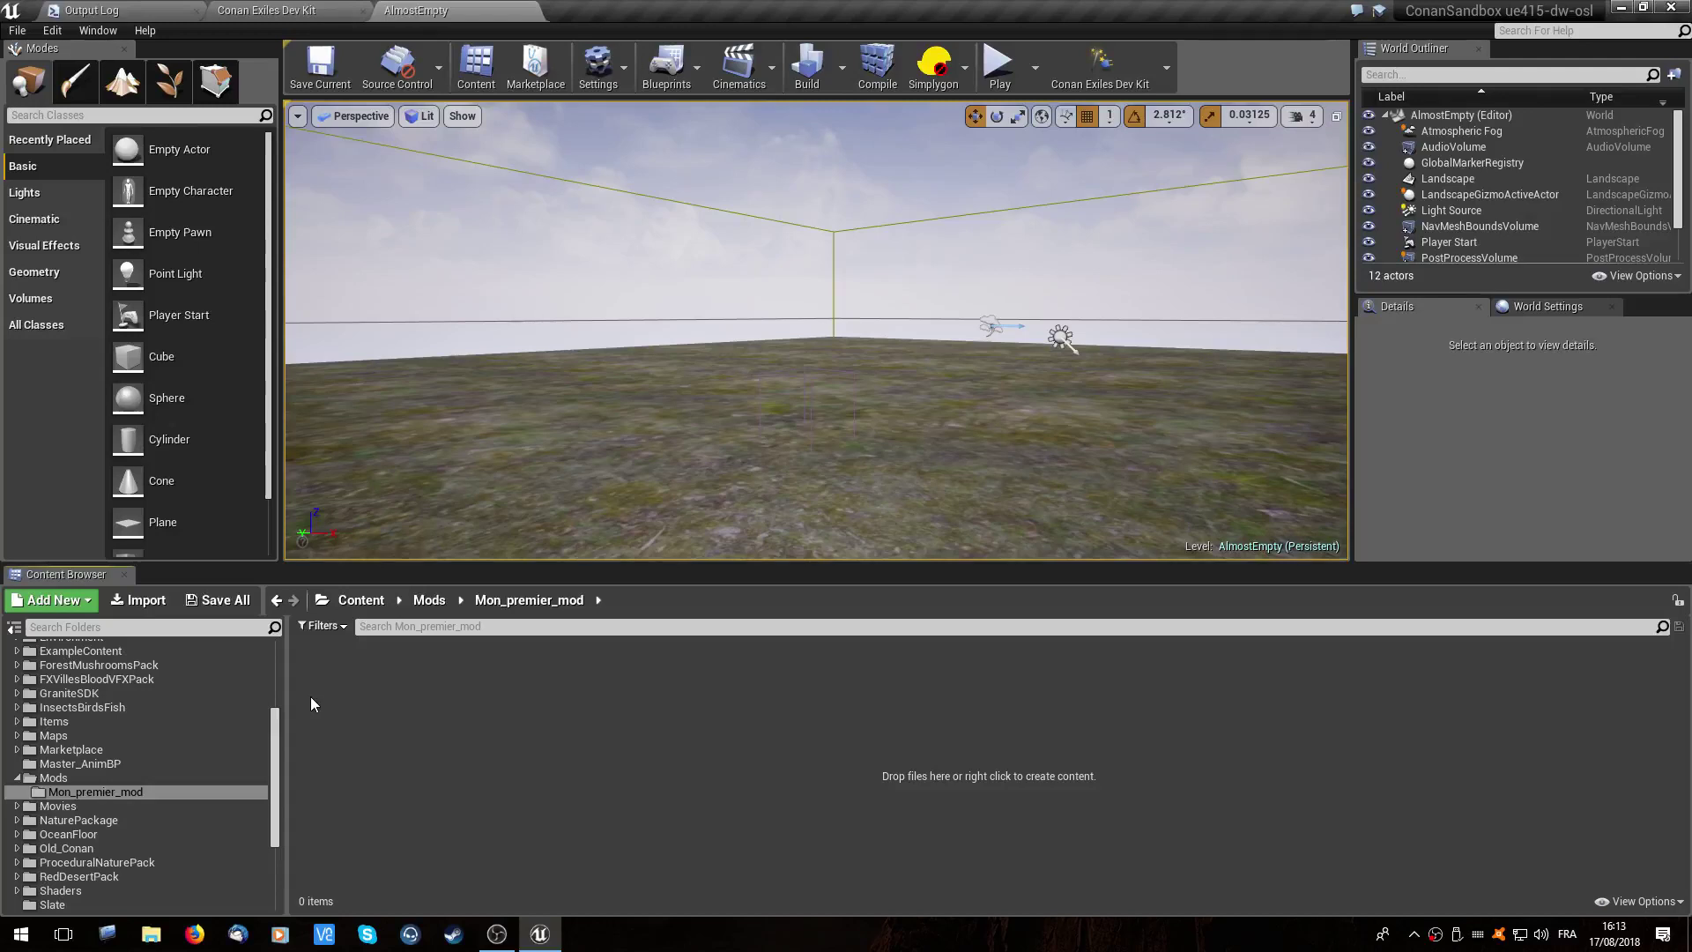